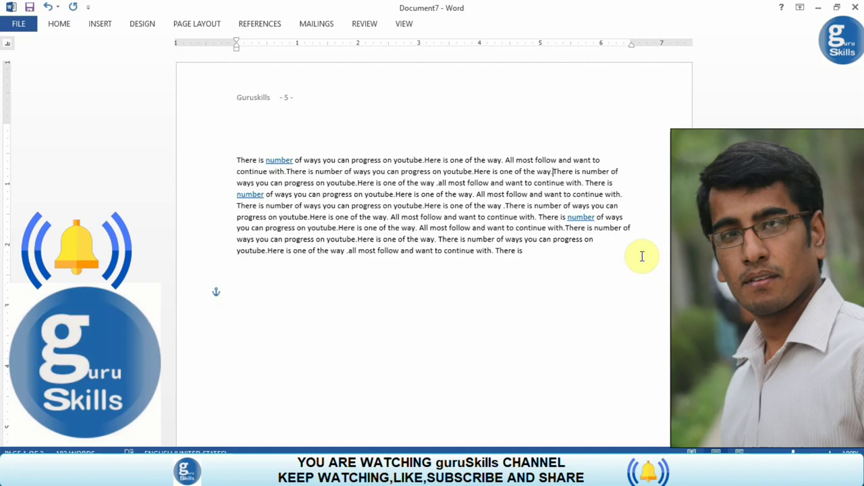
Draw a Smiley Face shape below the paragraph.
{"action": "left_click", "coordinate": [99, 25]}
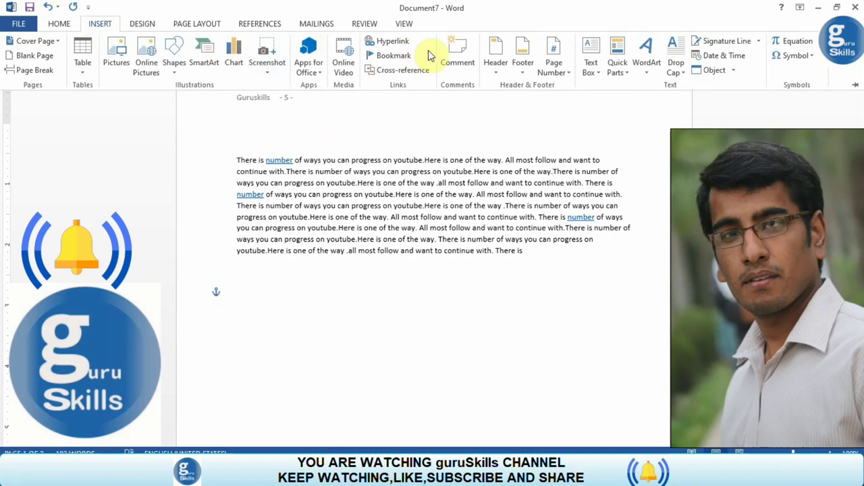
{"action": "left_click", "coordinate": [177, 71]}
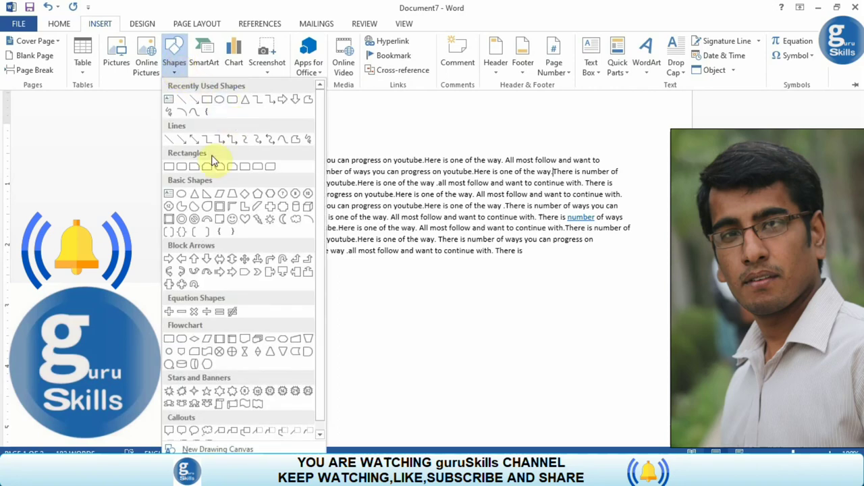
{"action": "left_click", "coordinate": [233, 220]}
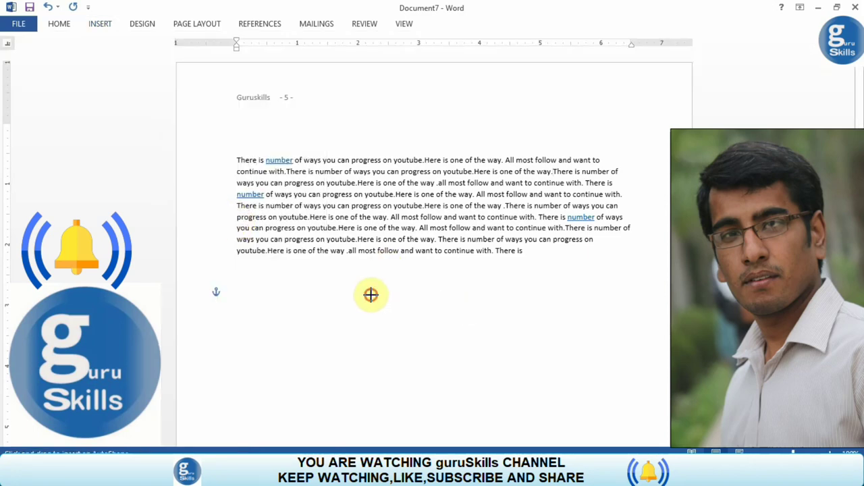
{"action": "left_click_drag", "start_coordinate": [370, 295], "coordinate": [489, 382]}
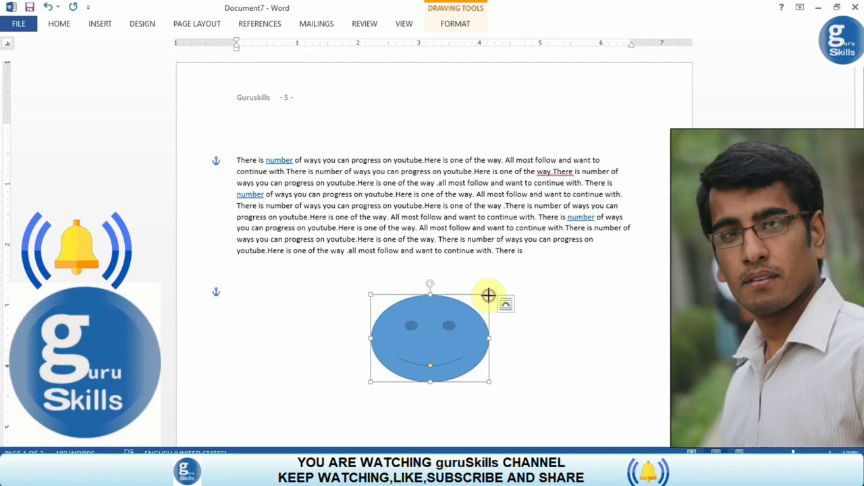
Shrink the smiley into a small oval and tilt it at an angle.
{"action": "left_click_drag", "start_coordinate": [488, 295], "coordinate": [435, 285]}
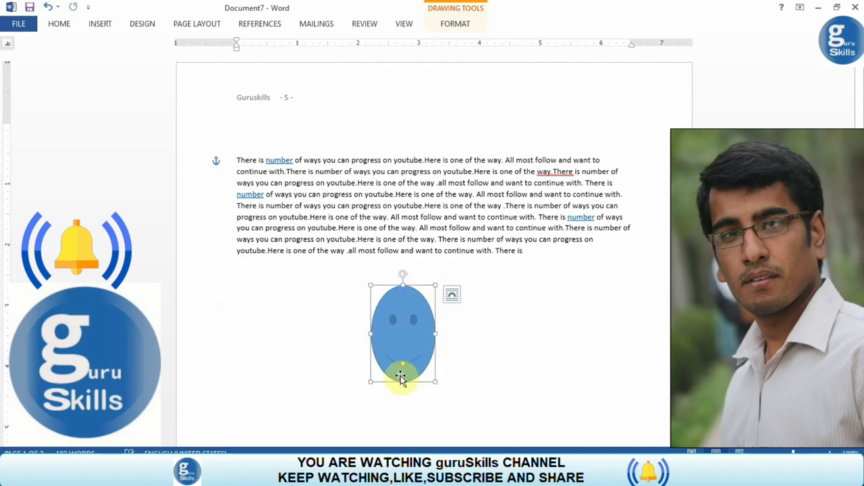
{"action": "left_click_drag", "start_coordinate": [402, 380], "coordinate": [405, 337]}
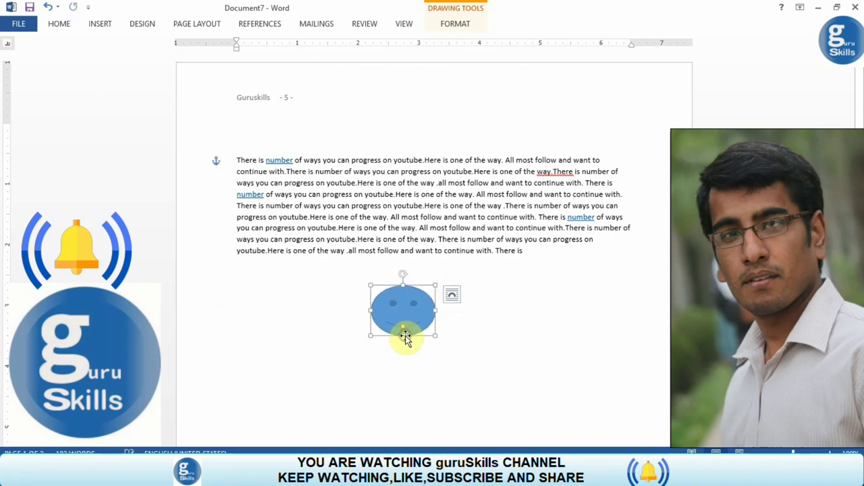
{"action": "mouse_move", "coordinate": [403, 275]}
{"action": "left_mouse_down"}
{"action": "mouse_move", "coordinate": [470, 281]}
{"action": "mouse_move", "coordinate": [459, 271]}
{"action": "left_mouse_up"}
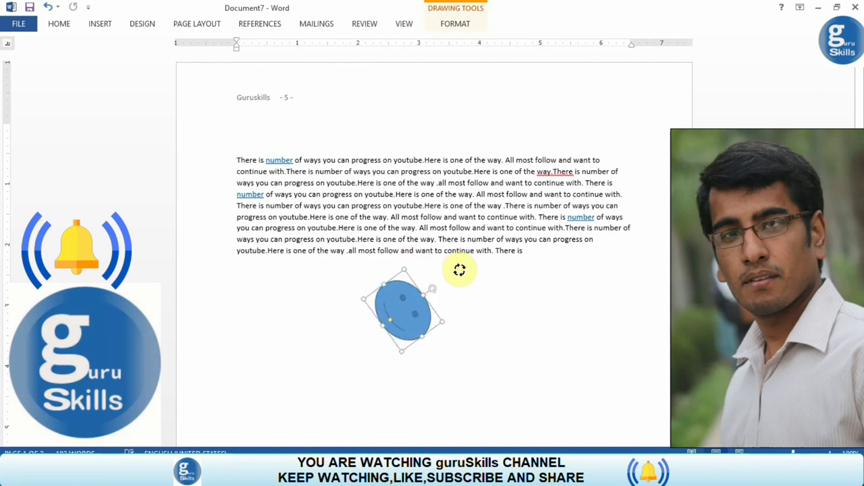
Fill the smiley face yellow and give it a green outline.
{"action": "right_click", "coordinate": [407, 305]}
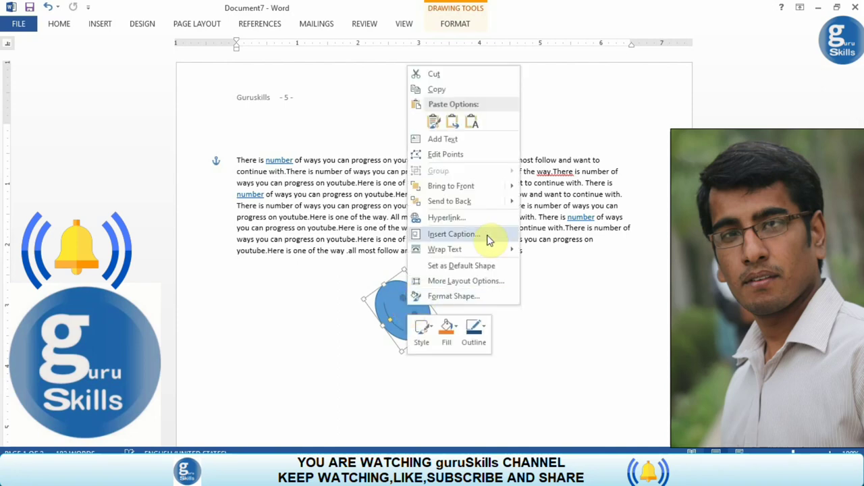
{"action": "left_click", "coordinate": [457, 331]}
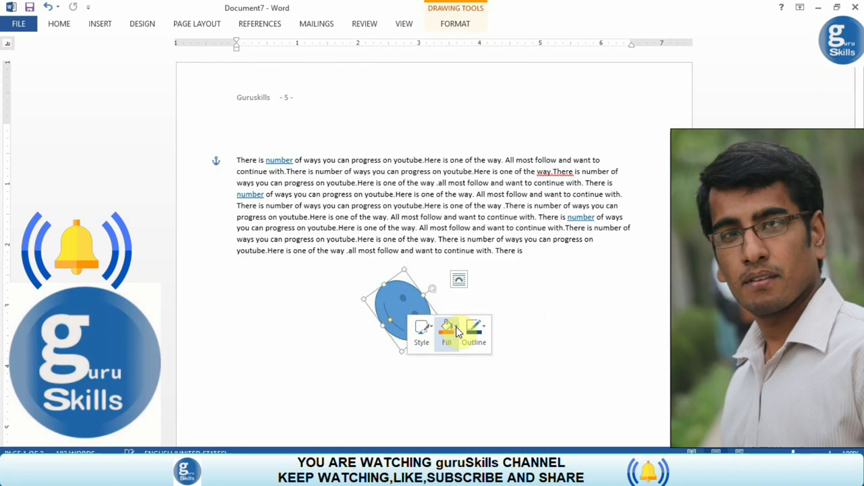
{"action": "left_click", "coordinate": [457, 331]}
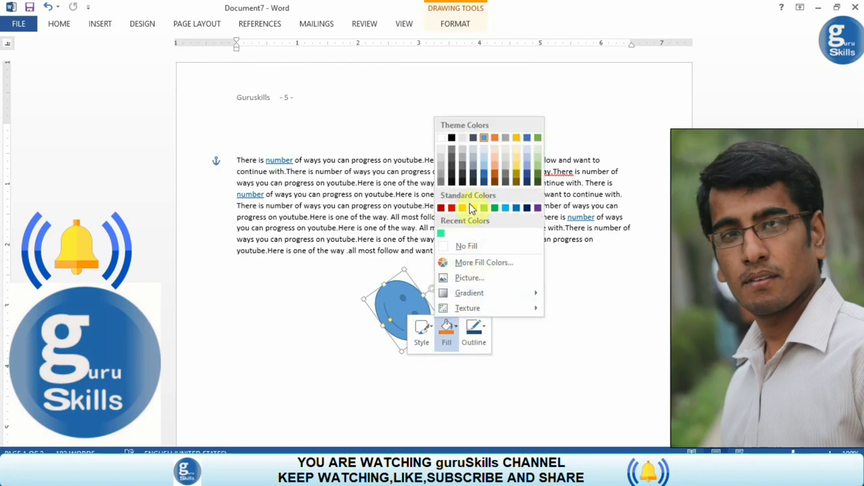
{"action": "left_click", "coordinate": [472, 206]}
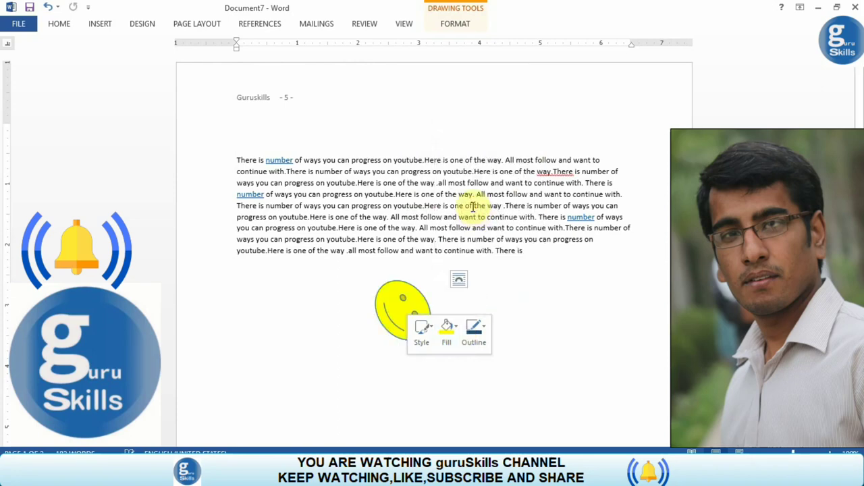
{"action": "left_click", "coordinate": [481, 331]}
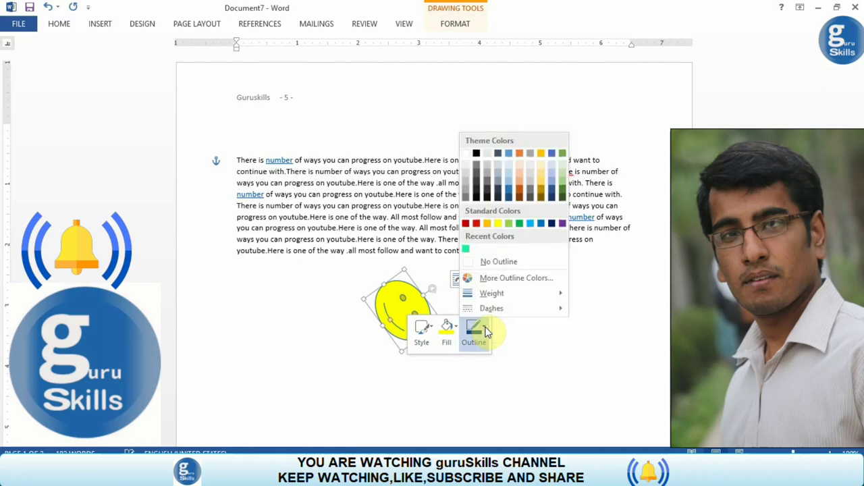
{"action": "left_click", "coordinate": [508, 223]}
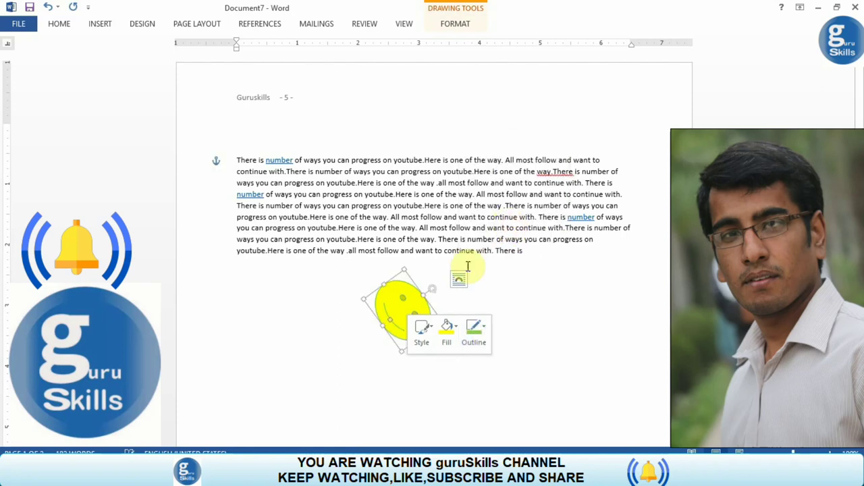
Apply the grey Gray-50% preset shape style to the smiley face.
{"action": "left_click", "coordinate": [433, 330]}
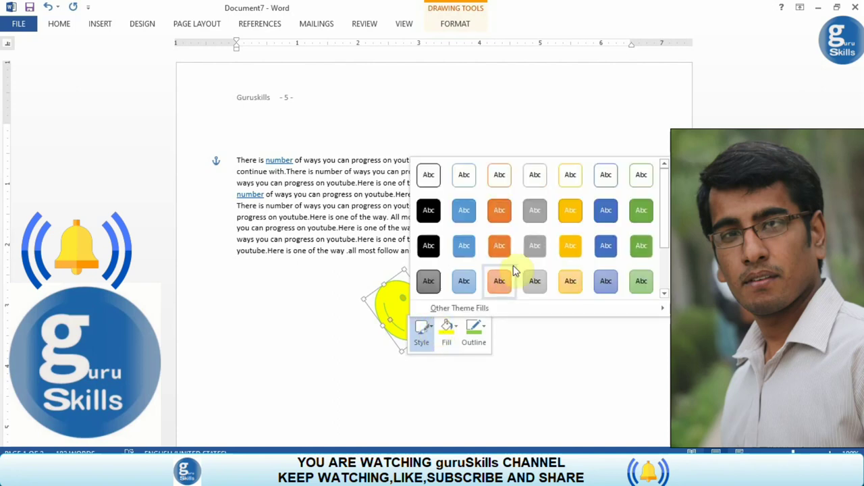
{"action": "left_click", "coordinate": [538, 244]}
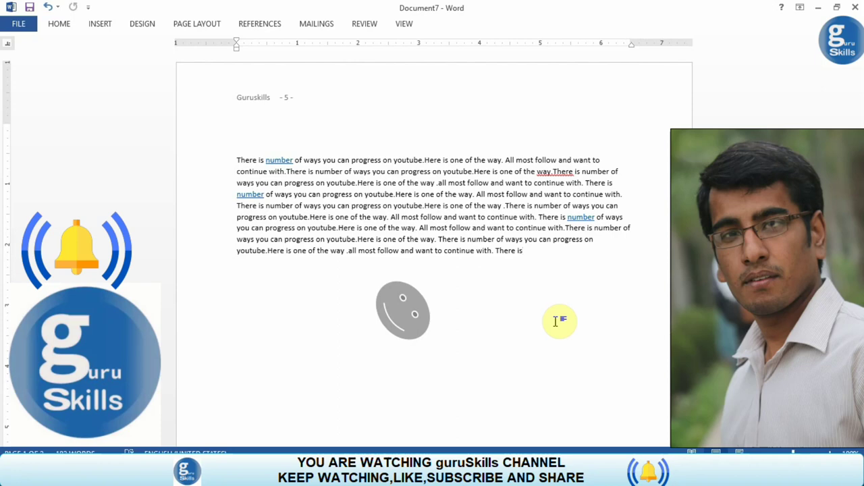
{"action": "left_click", "coordinate": [403, 313]}
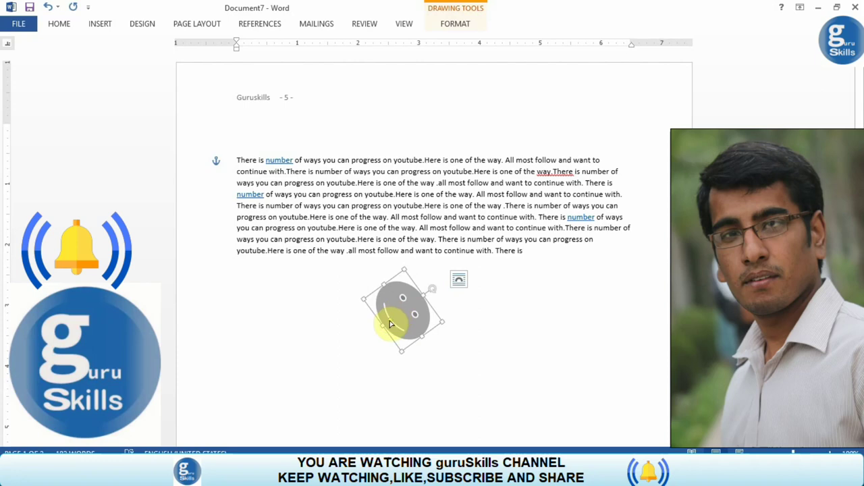
Drag the smiley's adjustment handle upward so the smile inverts into a frown.
{"action": "left_click_drag", "start_coordinate": [392, 324], "coordinate": [402, 310]}
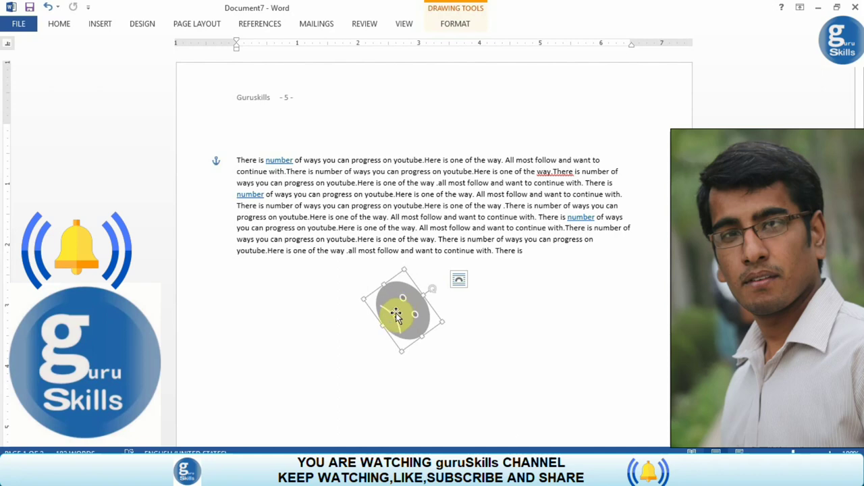
{"action": "mouse_move", "coordinate": [395, 319]}
{"action": "left_mouse_down"}
{"action": "mouse_move", "coordinate": [386, 300]}
{"action": "mouse_move", "coordinate": [399, 317]}
{"action": "mouse_move", "coordinate": [390, 319]}
{"action": "left_mouse_up"}
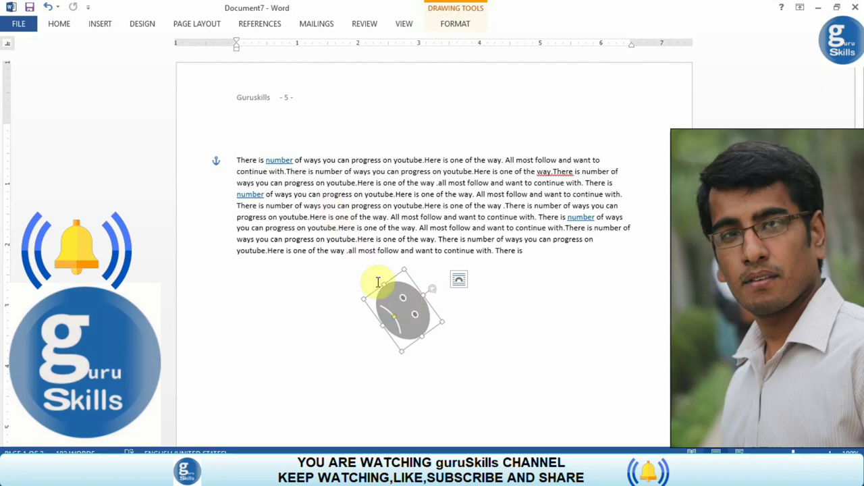
{"action": "right_click", "coordinate": [399, 298]}
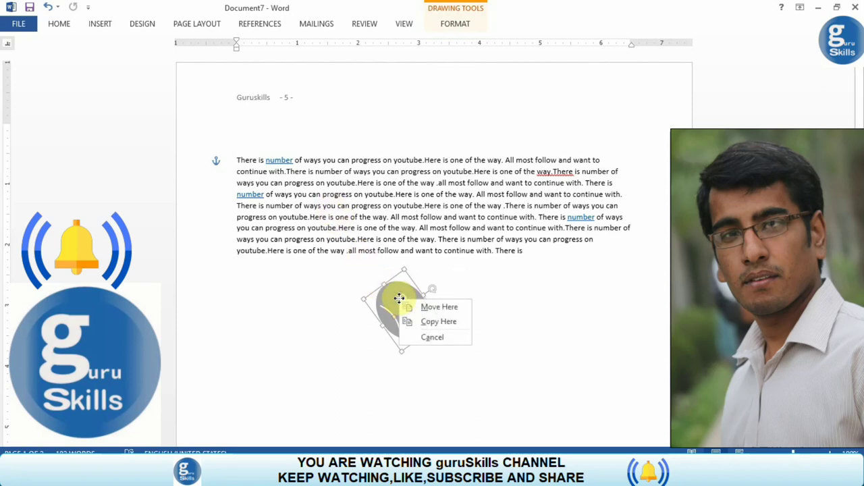
Set the frowning face's text wrapping to Behind Text.
{"action": "left_click", "coordinate": [333, 305]}
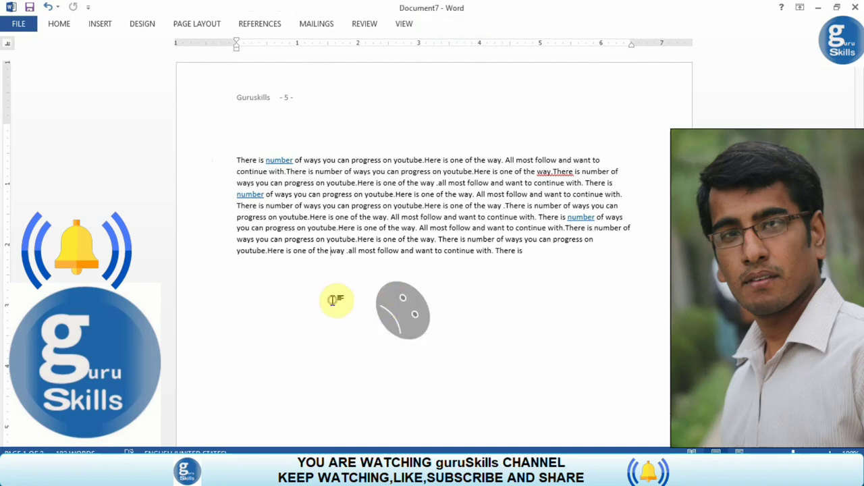
{"action": "left_click", "coordinate": [407, 302]}
{"action": "right_click", "coordinate": [409, 302]}
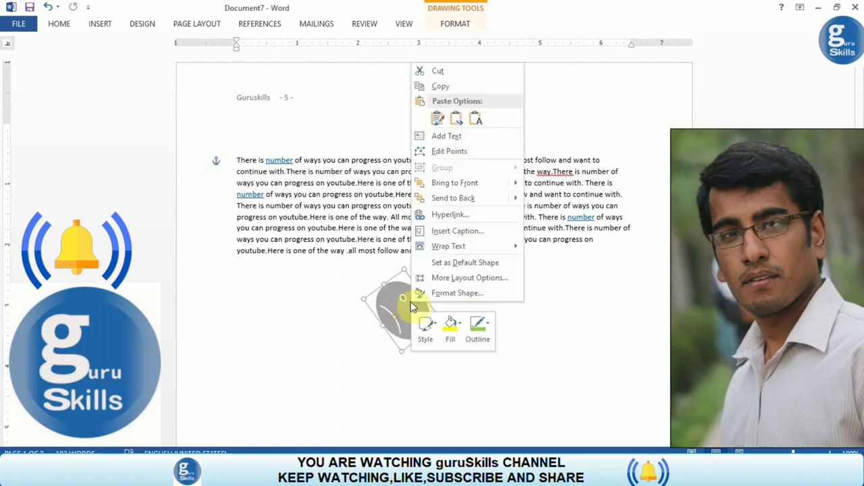
{"action": "mouse_move", "coordinate": [489, 251]}
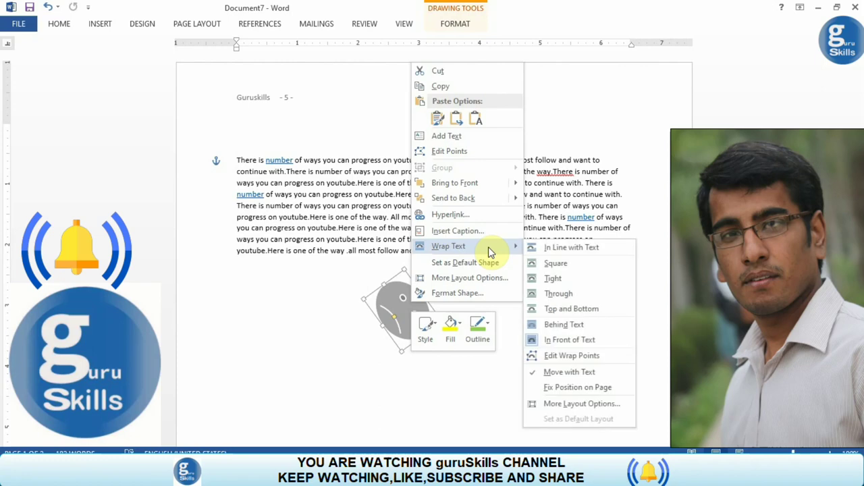
{"action": "left_click", "coordinate": [571, 276]}
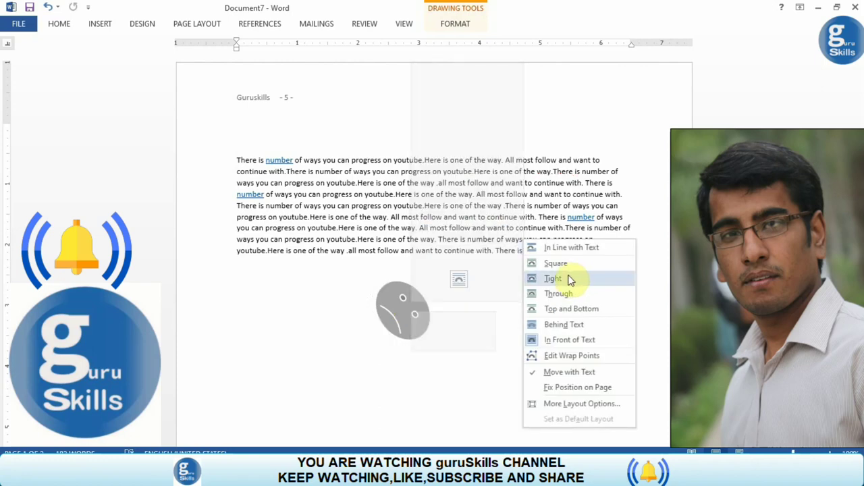
{"action": "left_click", "coordinate": [559, 324]}
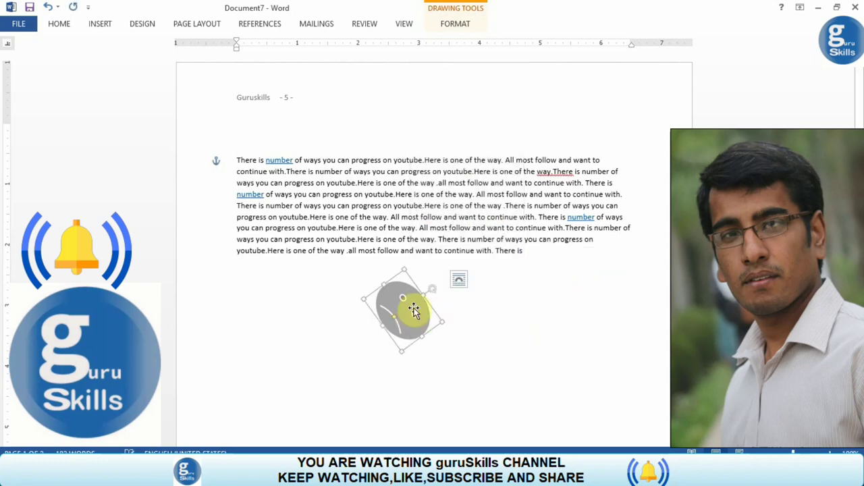
Move the face into the paragraph, enlarge it moderately and rotate it upright.
{"action": "left_click_drag", "start_coordinate": [407, 305], "coordinate": [430, 194]}
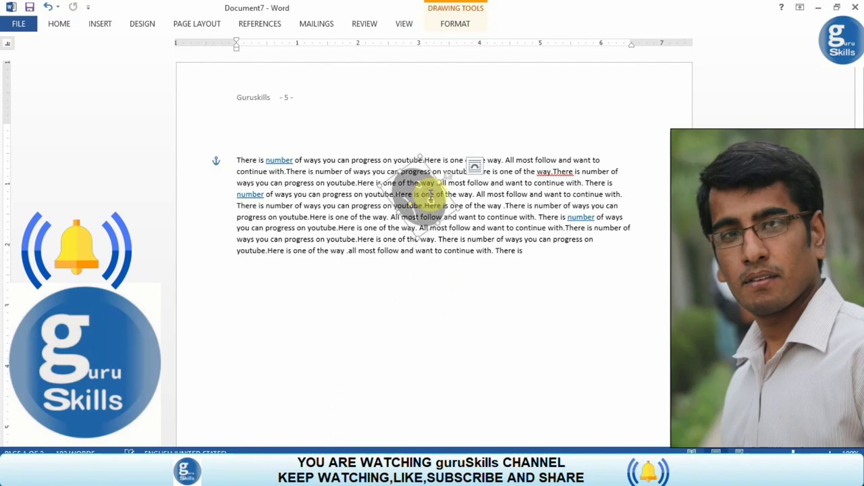
{"action": "left_click_drag", "start_coordinate": [456, 207], "coordinate": [577, 169]}
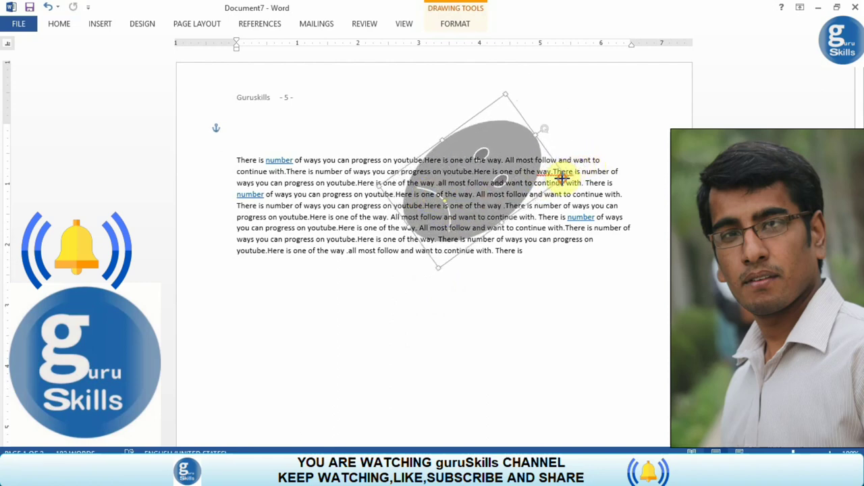
{"action": "left_click_drag", "start_coordinate": [577, 169], "coordinate": [557, 162]}
{"action": "left_click_drag", "start_coordinate": [543, 130], "coordinate": [471, 112]}
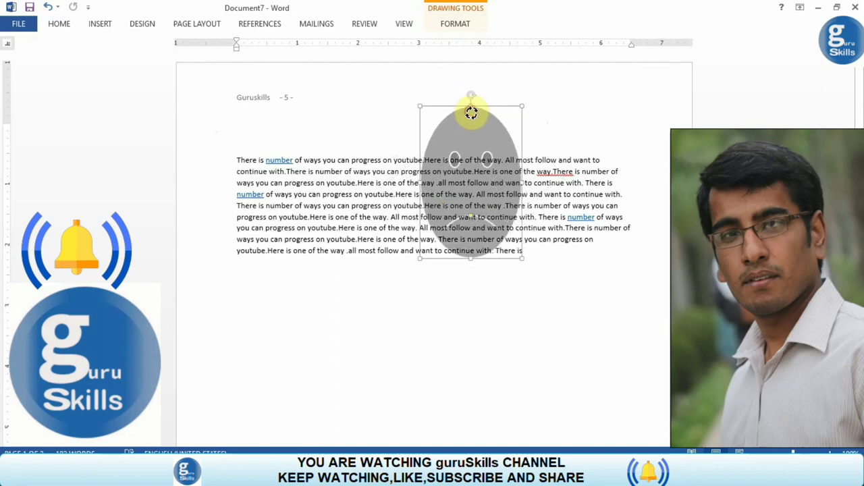
Set the face's text wrapping to Tight so the paragraph hugs it.
{"action": "right_click", "coordinate": [485, 194]}
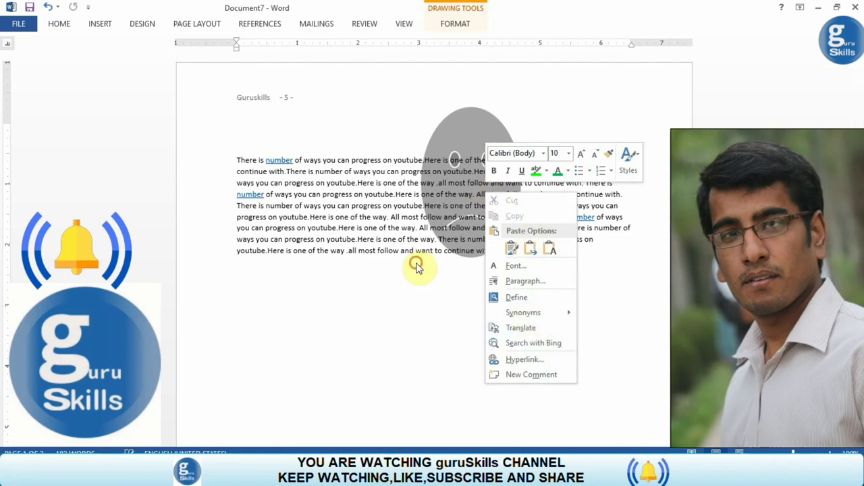
{"action": "left_click", "coordinate": [472, 98]}
{"action": "left_click", "coordinate": [463, 110]}
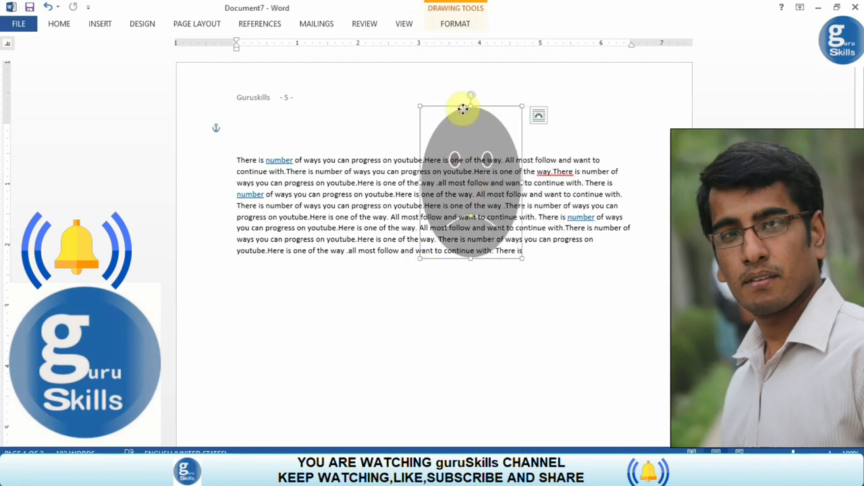
{"action": "right_click", "coordinate": [464, 109]}
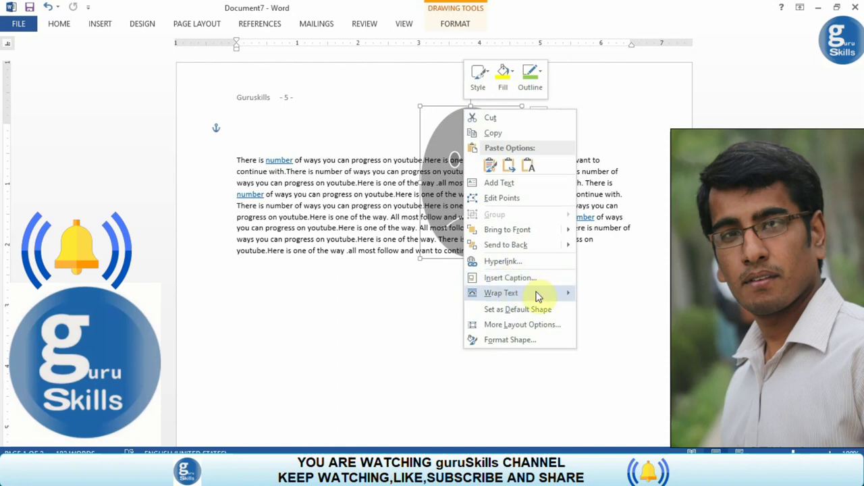
{"action": "mouse_move", "coordinate": [540, 293]}
{"action": "left_click", "coordinate": [611, 312]}
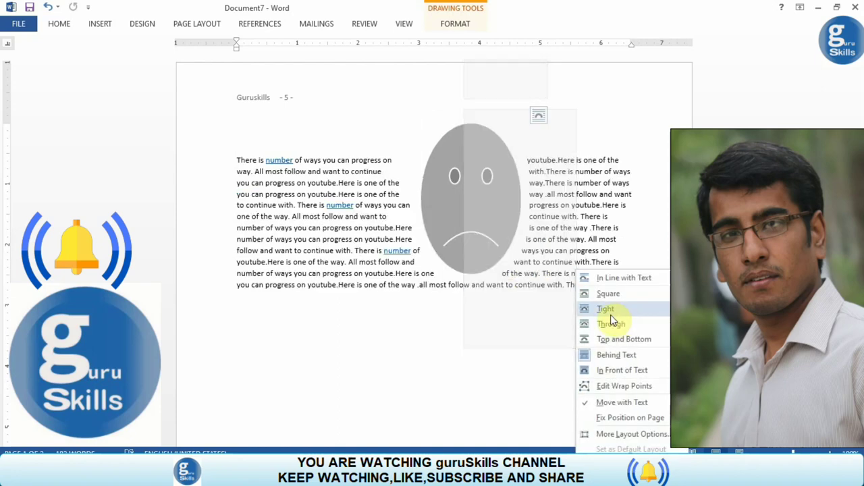
{"action": "left_click", "coordinate": [607, 315]}
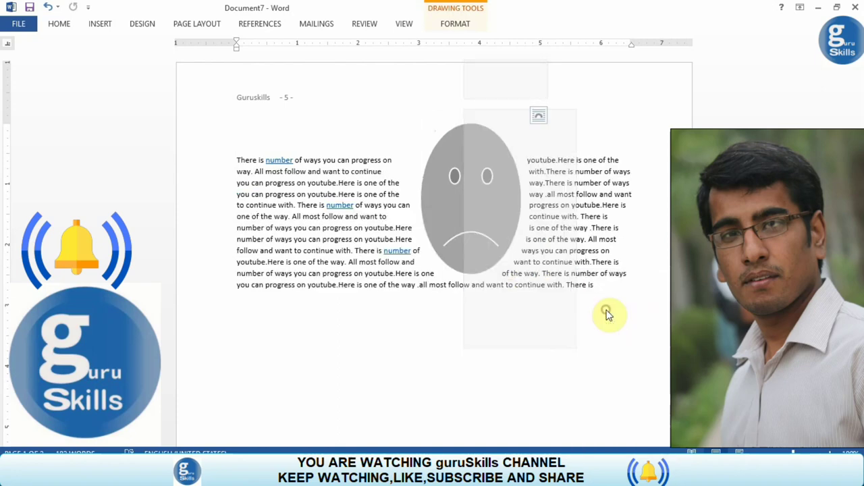
Click the page to deselect the sad face, then reselect it.
{"action": "left_click", "coordinate": [473, 347]}
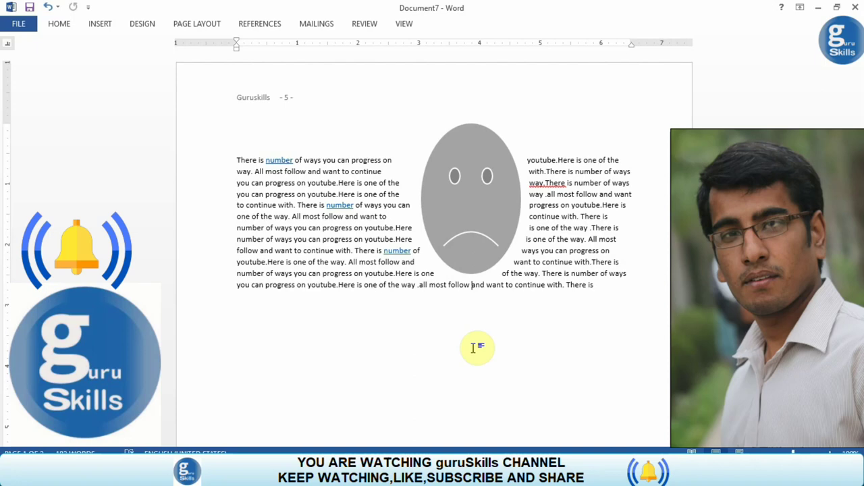
{"action": "left_click", "coordinate": [497, 139]}
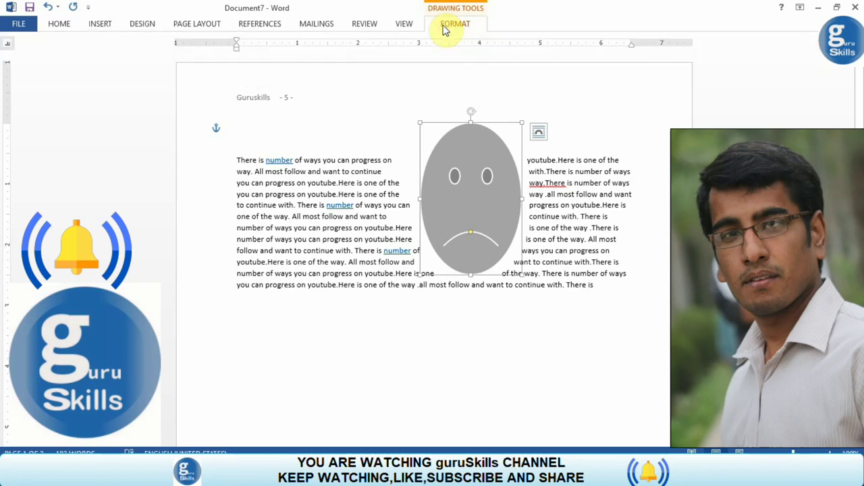
Apply an Outer drop shadow preset to the grey sad face via Shape Effects.
{"action": "left_click", "coordinate": [444, 30]}
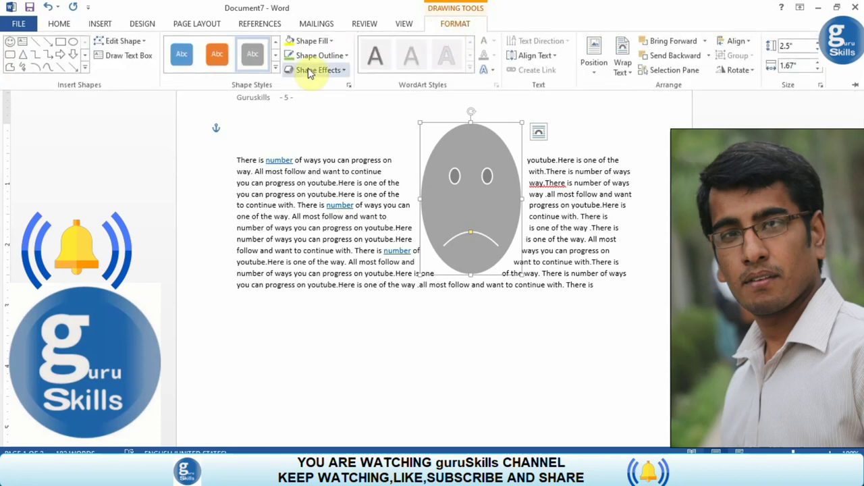
{"action": "left_click", "coordinate": [348, 54]}
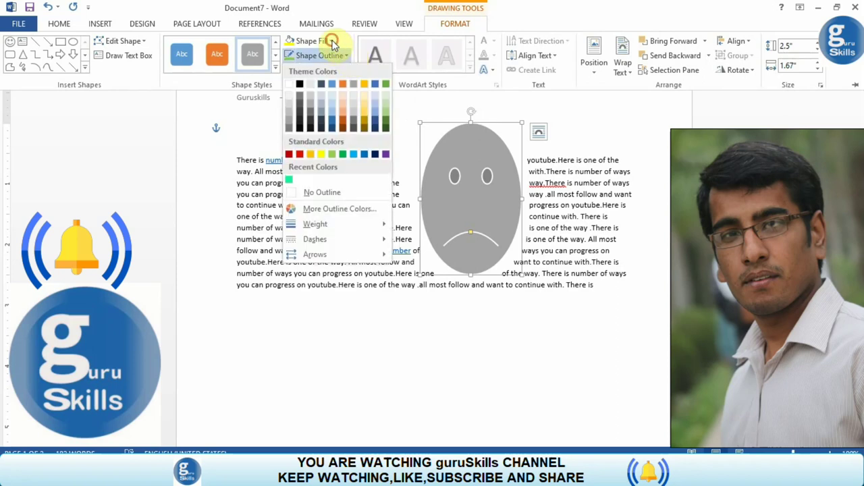
{"action": "left_click", "coordinate": [331, 42]}
{"action": "left_click", "coordinate": [327, 41]}
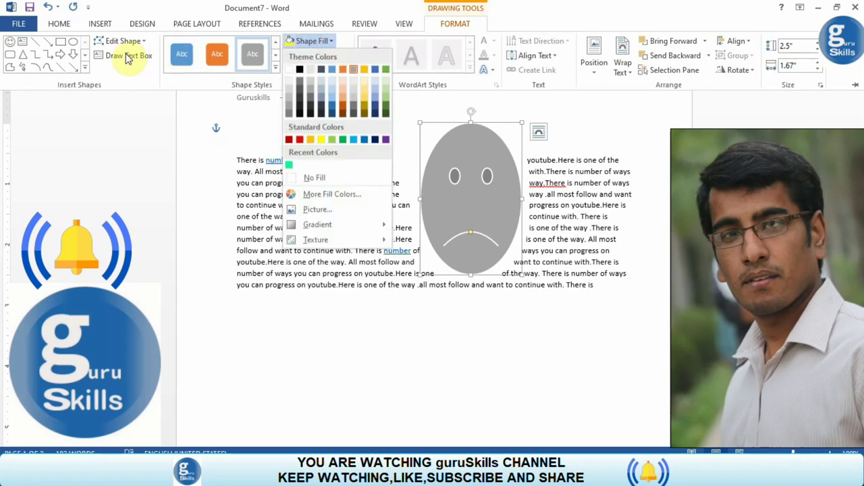
{"action": "left_click", "coordinate": [144, 41]}
{"action": "left_click", "coordinate": [144, 41]}
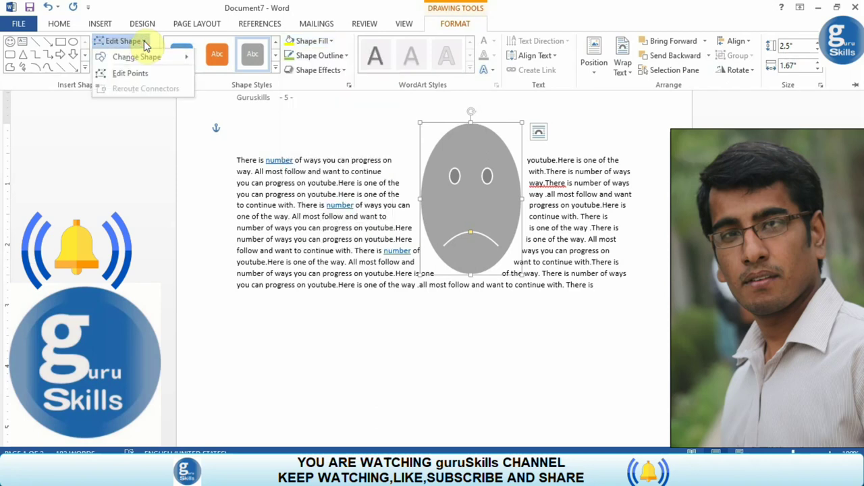
{"action": "left_click", "coordinate": [345, 73]}
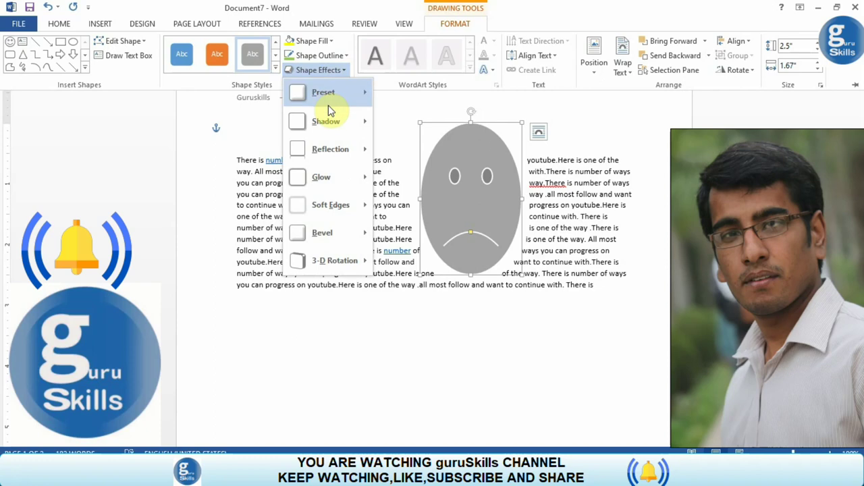
{"action": "mouse_move", "coordinate": [324, 129]}
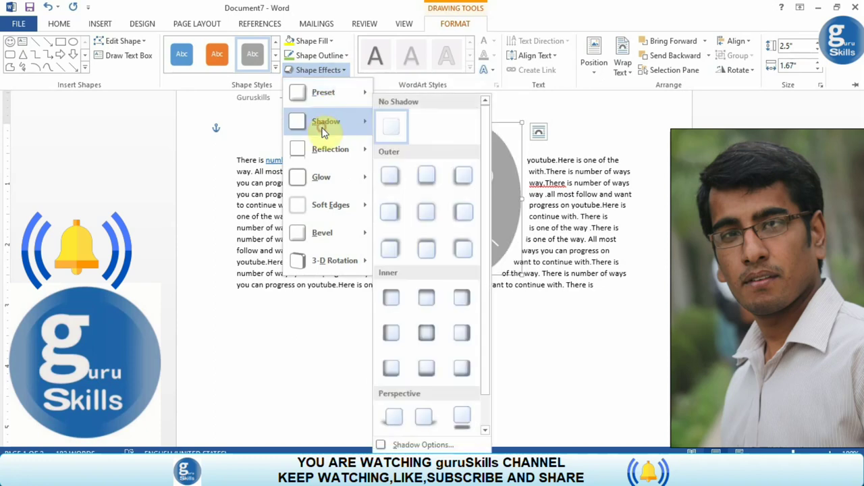
{"action": "left_click", "coordinate": [429, 179]}
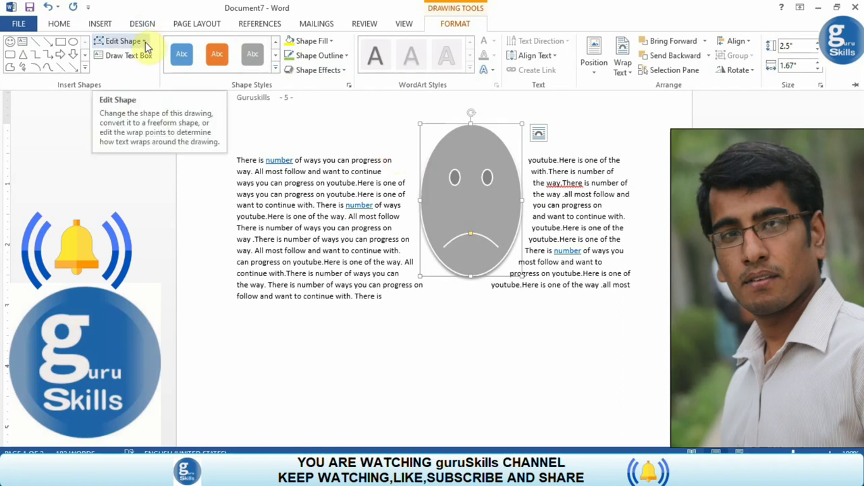
Apply the orange shape style to the face and make its outline dashed.
{"action": "left_click", "coordinate": [219, 58]}
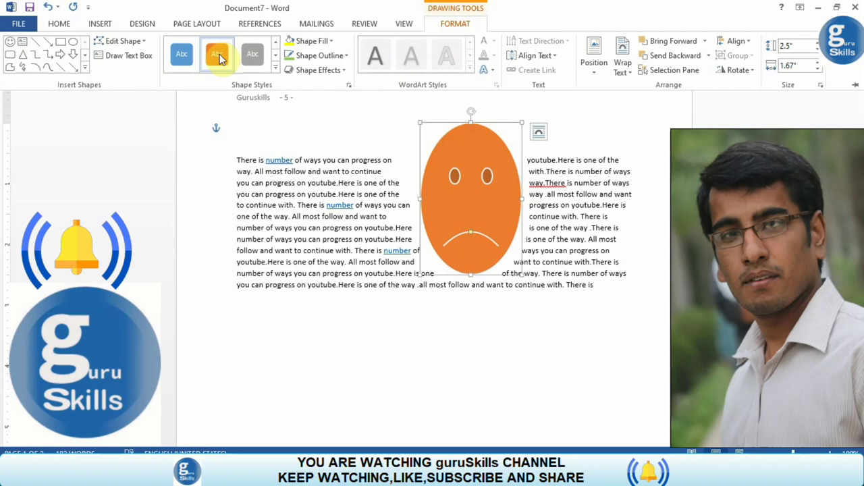
{"action": "left_click", "coordinate": [219, 59]}
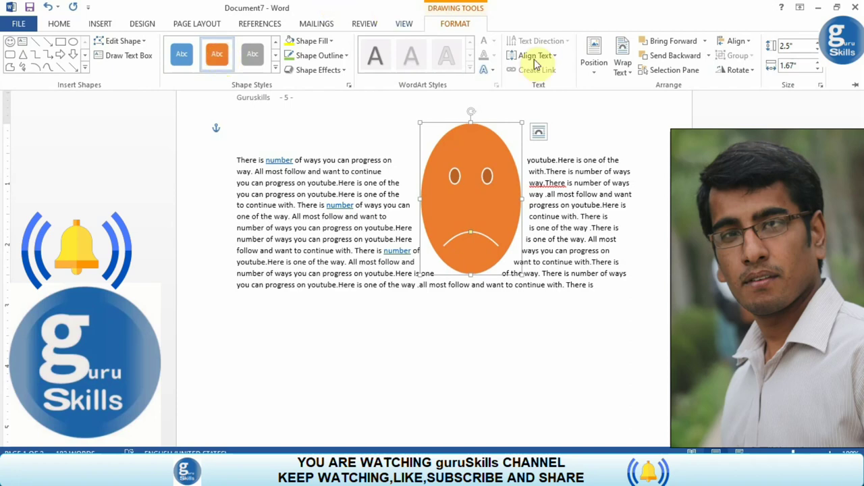
{"action": "left_click", "coordinate": [346, 58]}
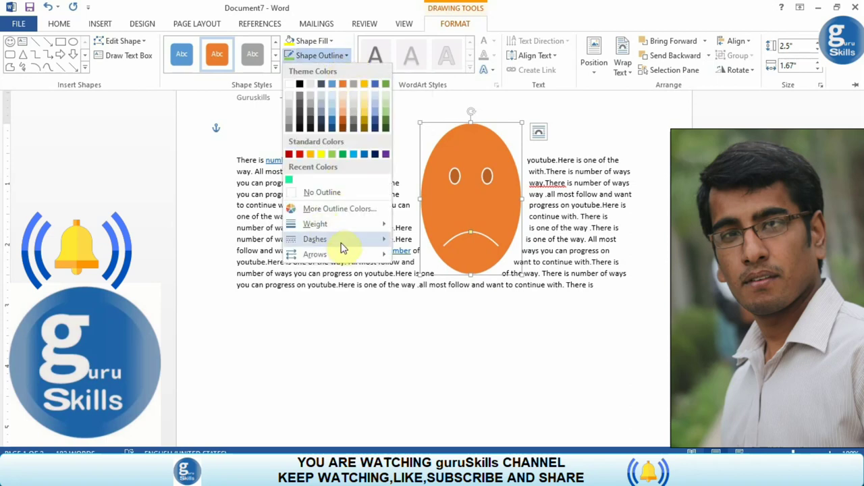
{"action": "mouse_move", "coordinate": [351, 244]}
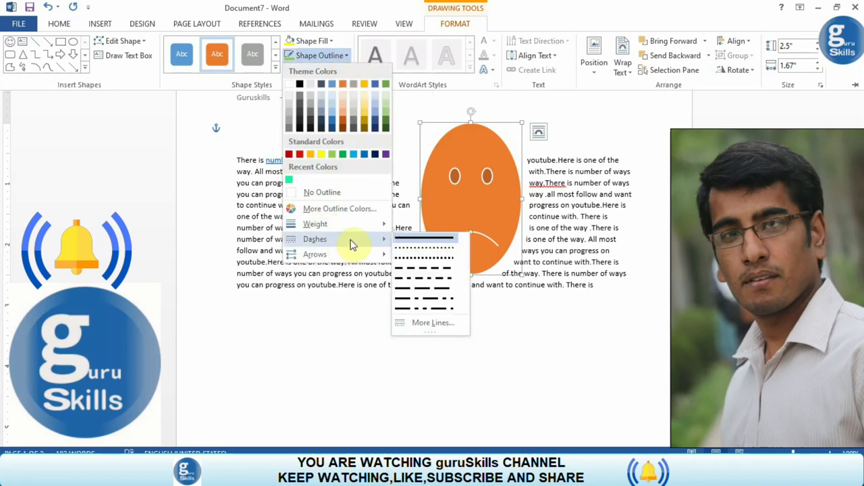
{"action": "left_click", "coordinate": [434, 257]}
{"action": "left_click", "coordinate": [434, 257]}
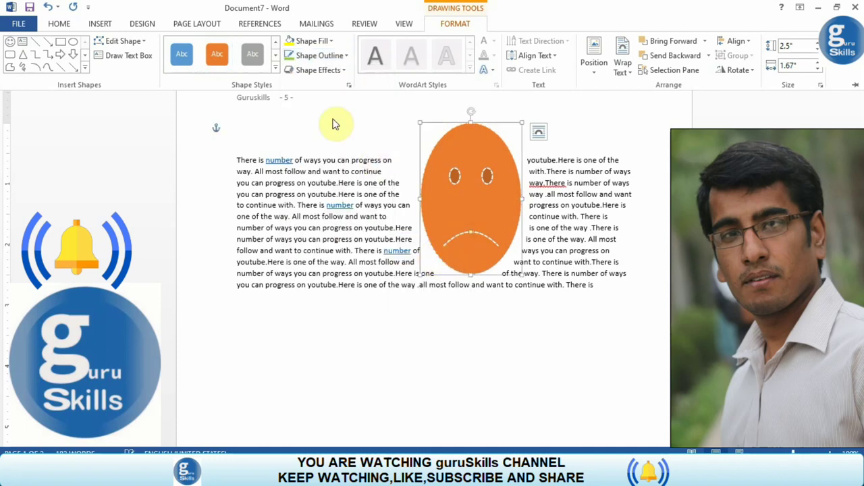
Thicken the face's dashed outline to a 6 pt weight.
{"action": "left_click", "coordinate": [347, 55]}
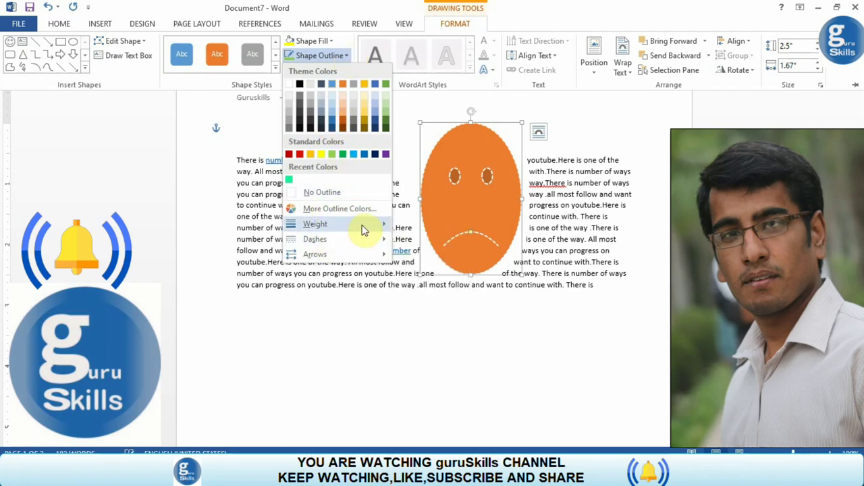
{"action": "mouse_move", "coordinate": [361, 225]}
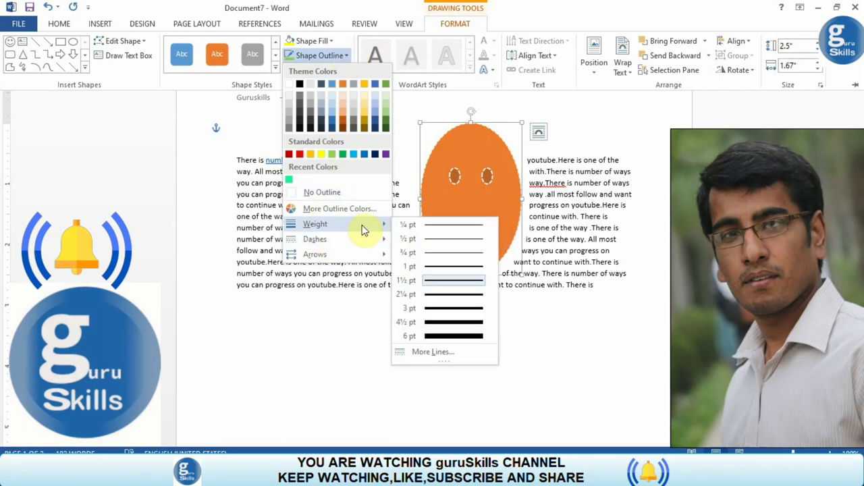
{"action": "left_click", "coordinate": [440, 322]}
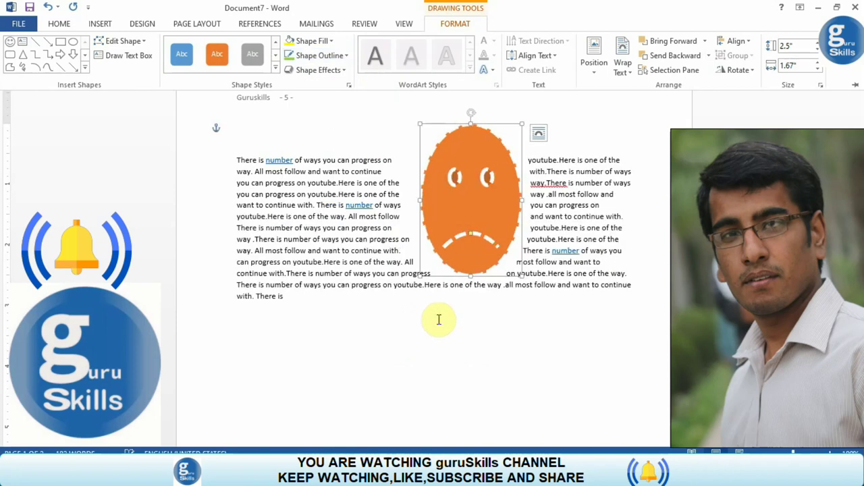
{"action": "left_click", "coordinate": [346, 57]}
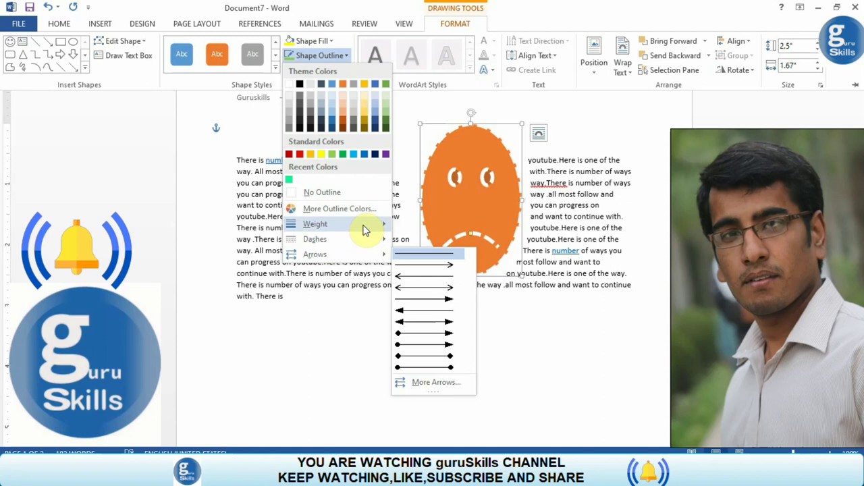
{"action": "mouse_move", "coordinate": [357, 226]}
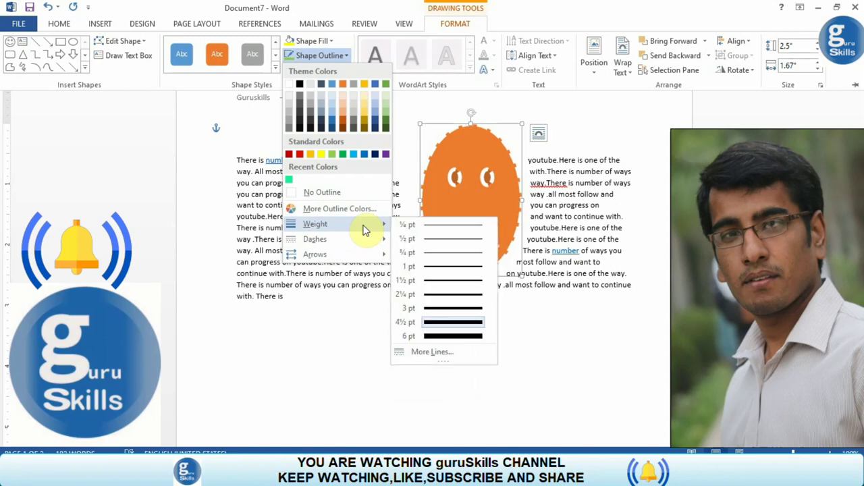
{"action": "left_click", "coordinate": [451, 336]}
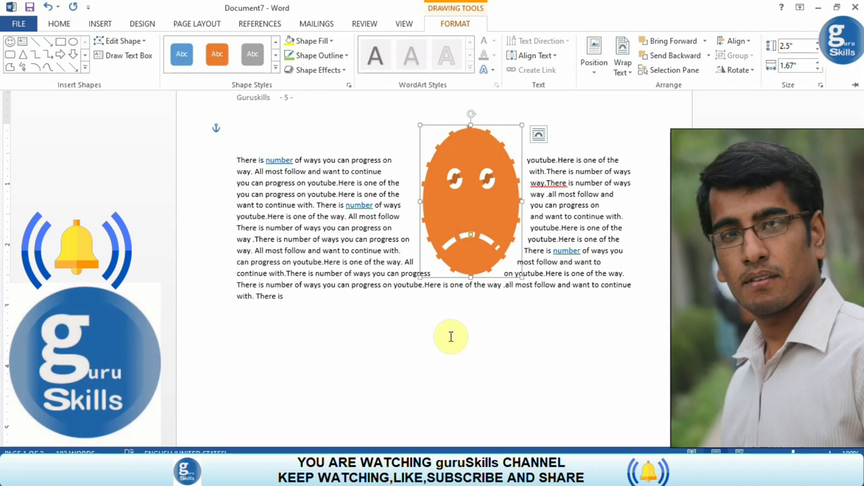
Open Shape Effects > Bevel > 3-D Options to give the face a raised bevel.
{"action": "left_click", "coordinate": [343, 70]}
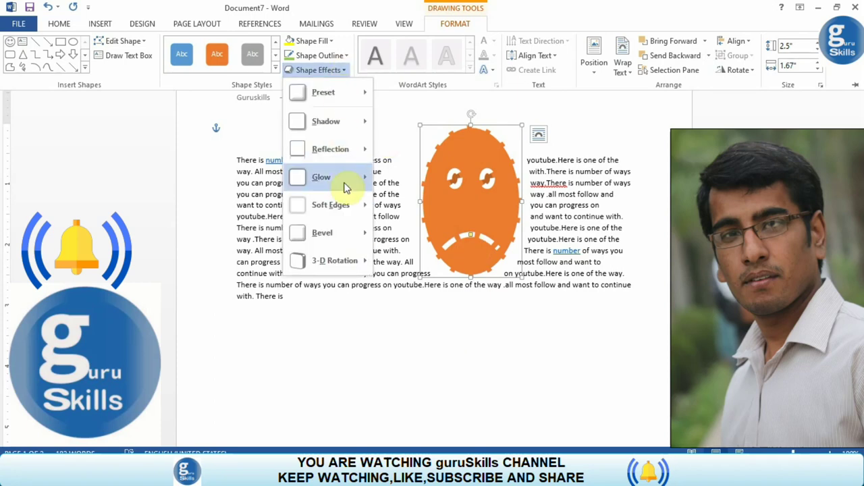
{"action": "mouse_move", "coordinate": [341, 244]}
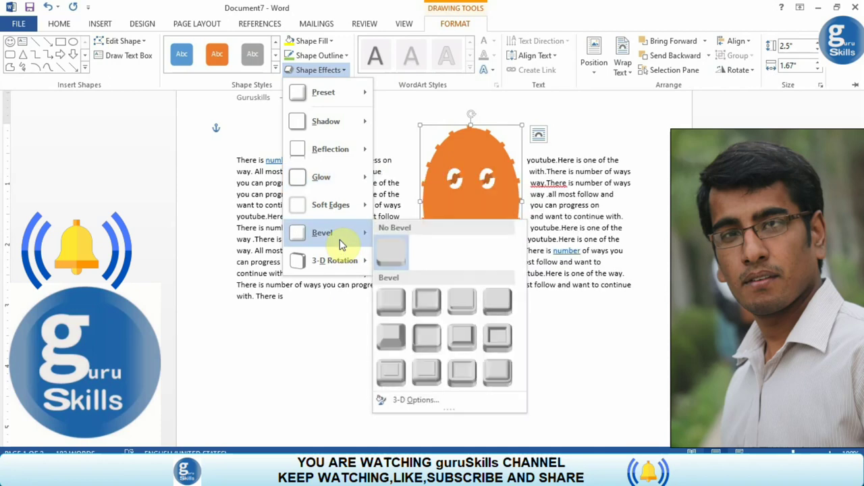
{"action": "left_click", "coordinate": [411, 403]}
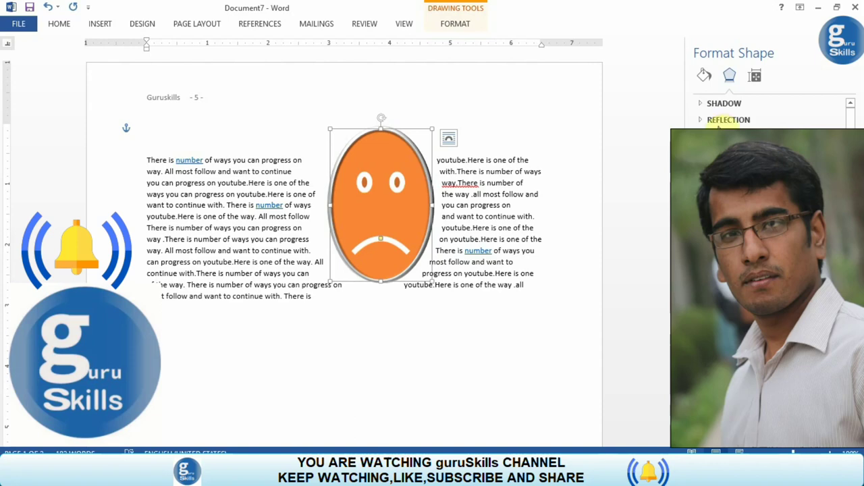
Expand Shadow in the Format Shape pane and apply reflection and blue Glow presets.
{"action": "left_click", "coordinate": [706, 105]}
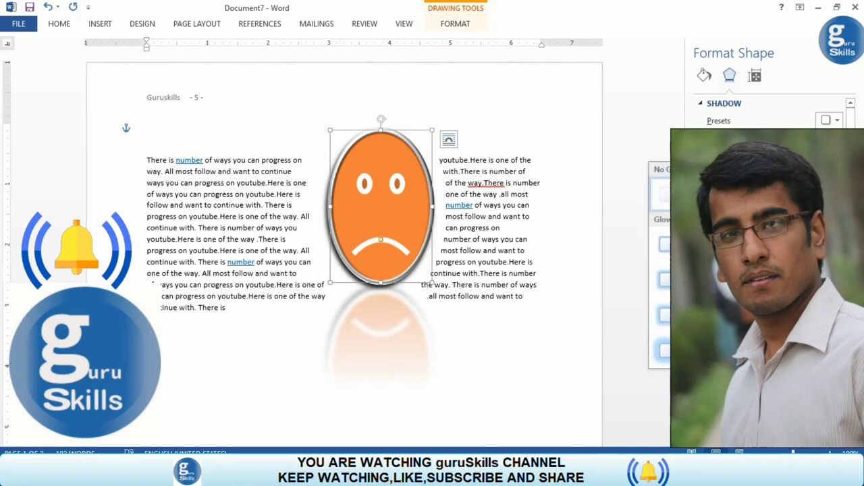
{"action": "key", "text": "Escape"}
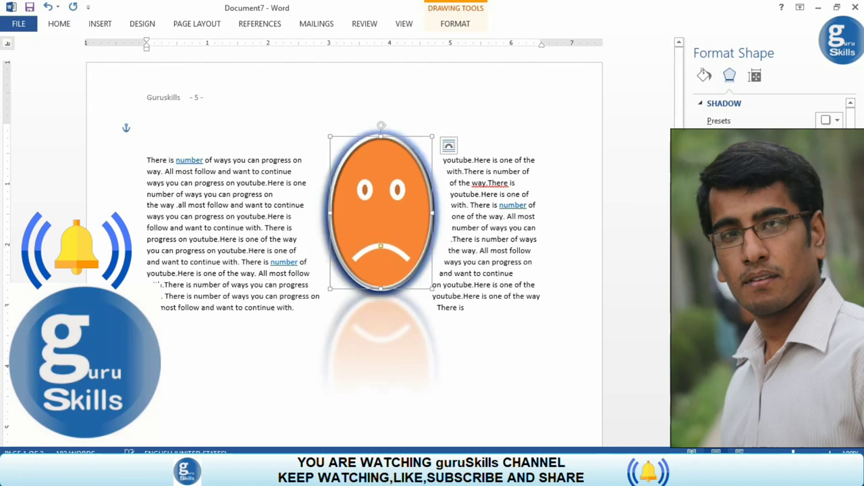
{"action": "scroll", "coordinate": [770, 111], "scroll_direction": "down", "scroll_amount": 3}
{"action": "scroll", "coordinate": [770, 111], "scroll_direction": "down", "scroll_amount": 2}
{"action": "scroll", "coordinate": [770, 112], "scroll_direction": "down", "scroll_amount": 1}
{"action": "scroll", "coordinate": [770, 111], "scroll_direction": "down", "scroll_amount": 2}
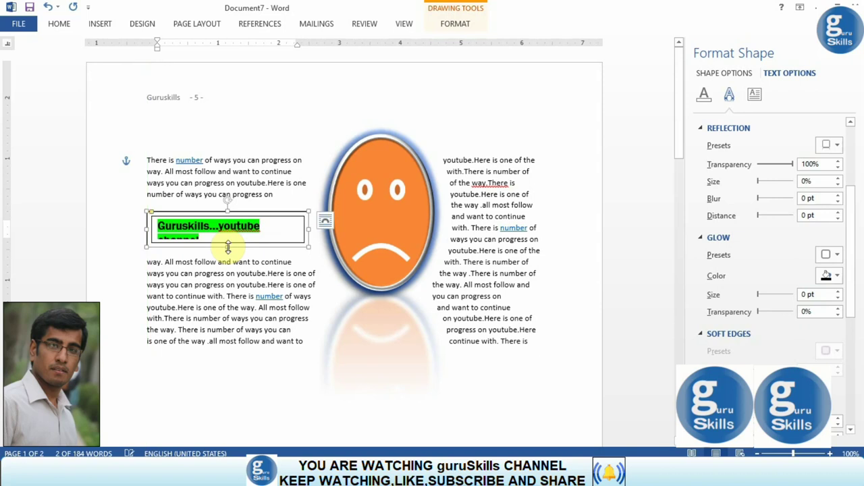
Widen the 'Guruskills...youtube channel' text box and change it to a wavy shape.
{"action": "left_click_drag", "start_coordinate": [309, 227], "coordinate": [324, 229]}
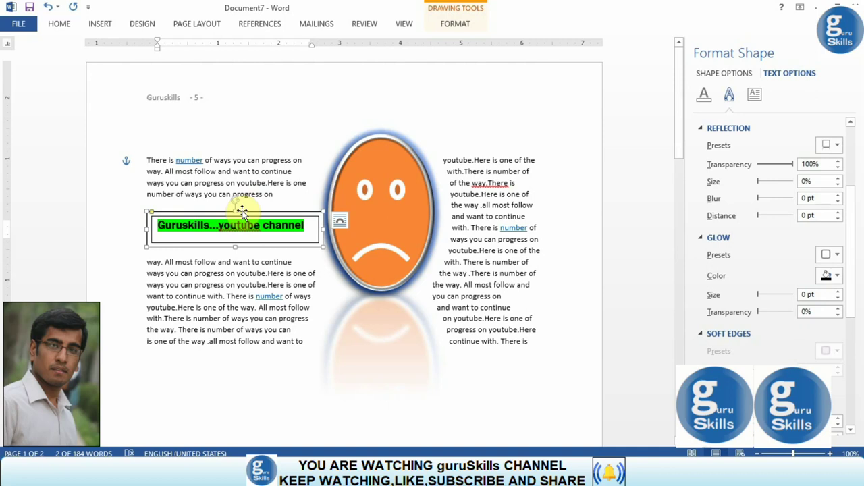
{"action": "left_click", "coordinate": [465, 31]}
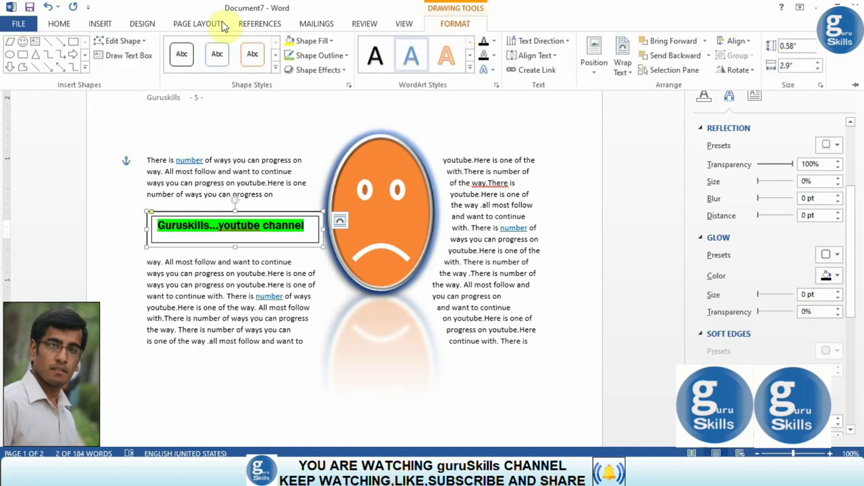
{"action": "left_click", "coordinate": [145, 43]}
{"action": "mouse_move", "coordinate": [154, 58]}
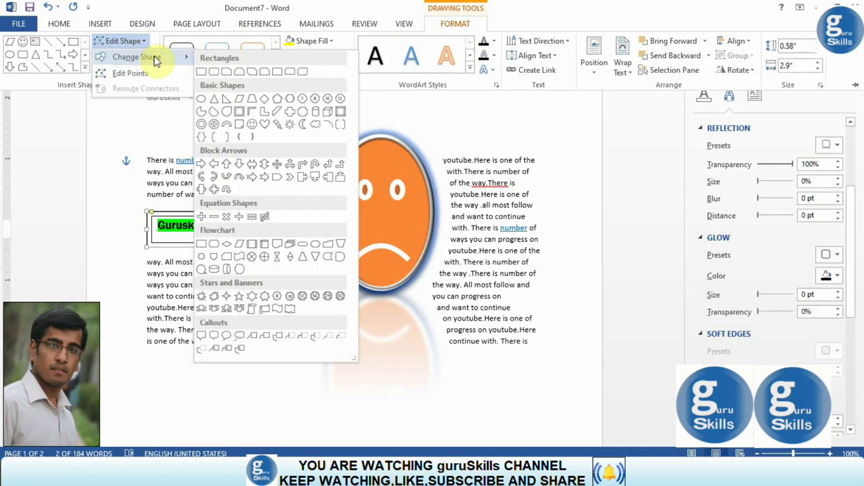
{"action": "left_click", "coordinate": [238, 175]}
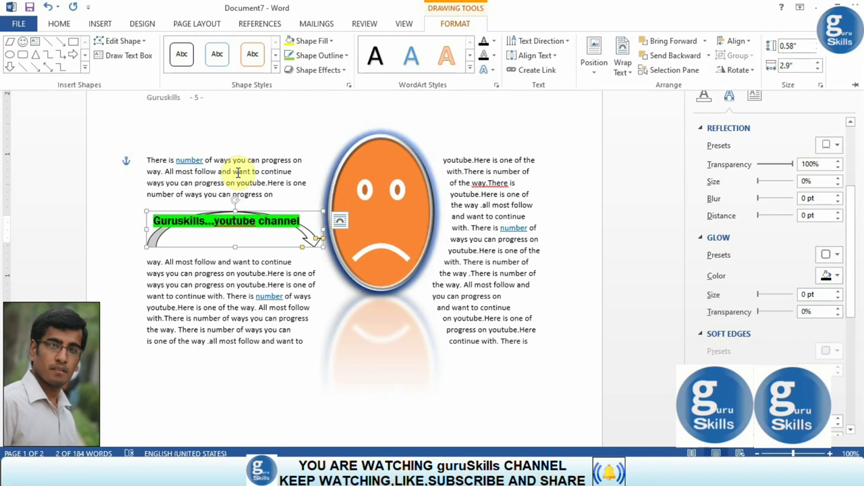
Dismiss the Change Shape gallery and Format tools without further changes.
{"action": "left_click", "coordinate": [144, 42]}
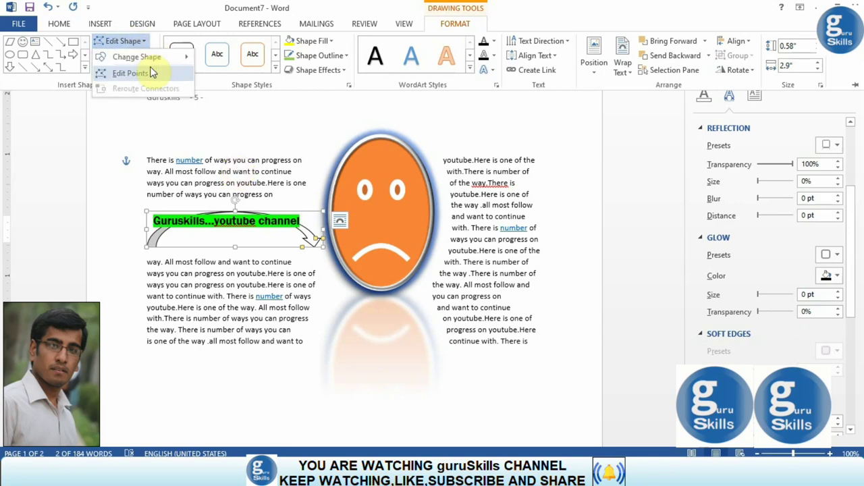
{"action": "mouse_move", "coordinate": [169, 62]}
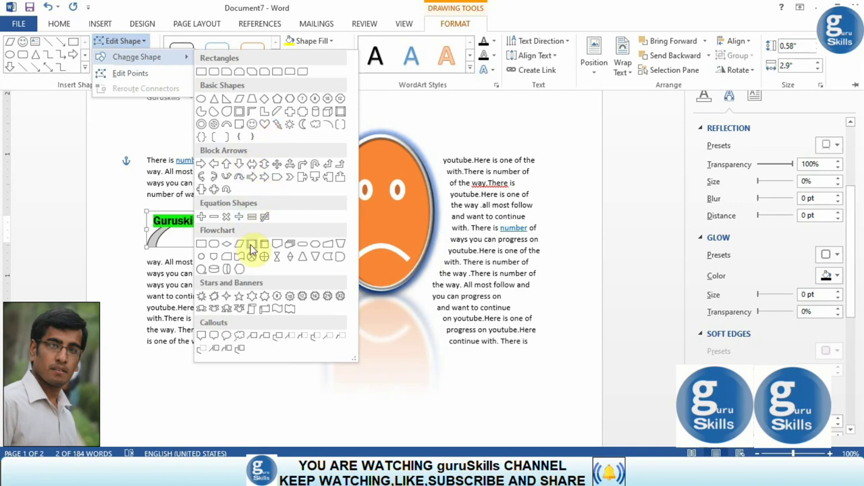
{"action": "key", "text": "Escape"}
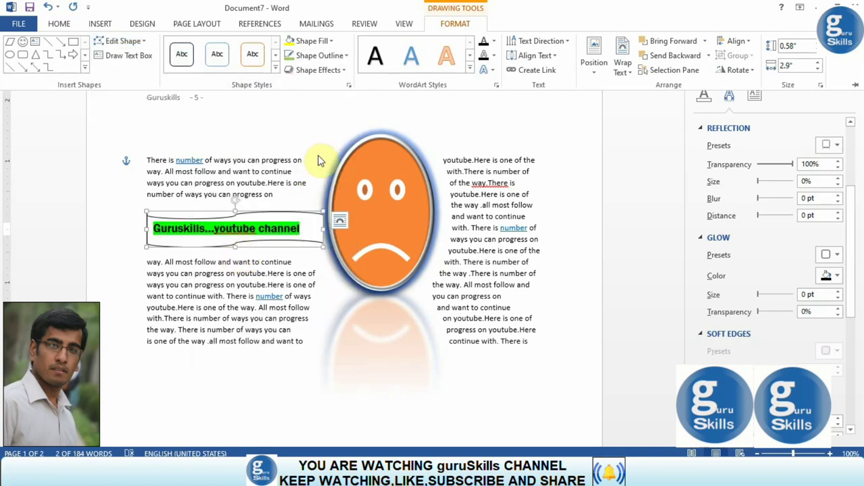
{"action": "left_click", "coordinate": [292, 141]}
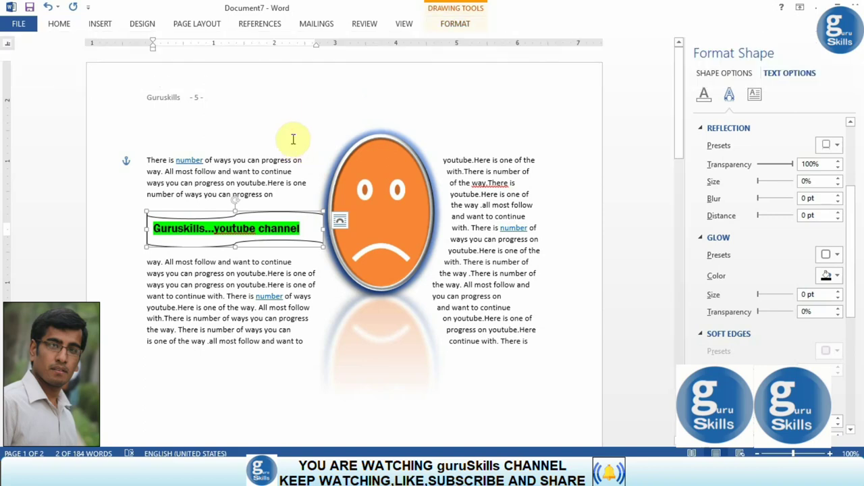
Drag the Guruskills box into the right column beside the face, narrow it from the right and lower it.
{"action": "left_click", "coordinate": [250, 172]}
{"action": "left_click", "coordinate": [222, 226]}
{"action": "left_click_drag", "start_coordinate": [214, 210], "coordinate": [478, 177]}
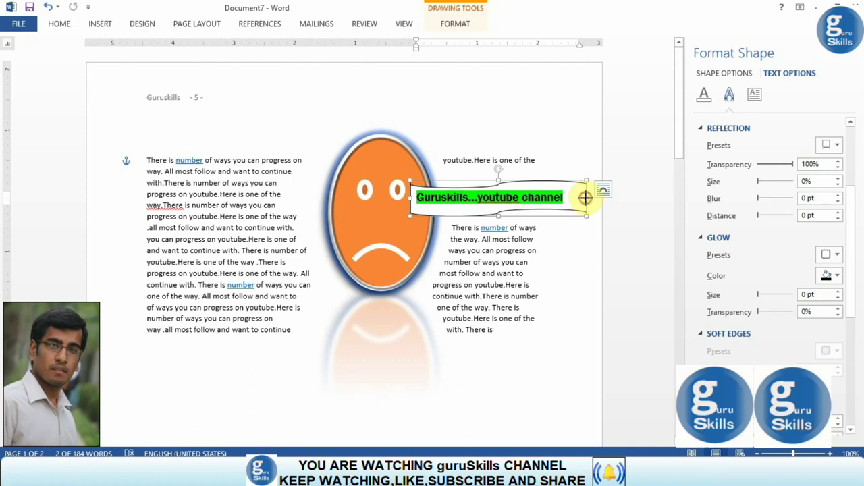
{"action": "left_click_drag", "start_coordinate": [584, 197], "coordinate": [515, 197]}
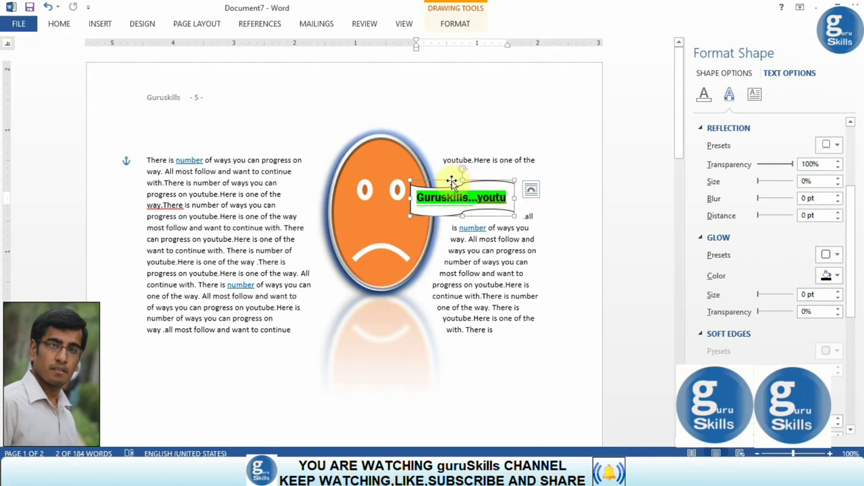
{"action": "left_click_drag", "start_coordinate": [452, 181], "coordinate": [480, 263]}
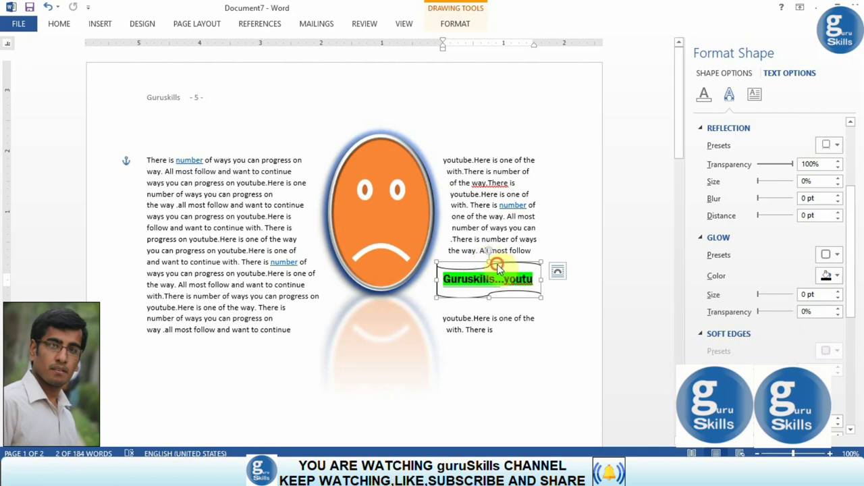
{"action": "left_click", "coordinate": [451, 23]}
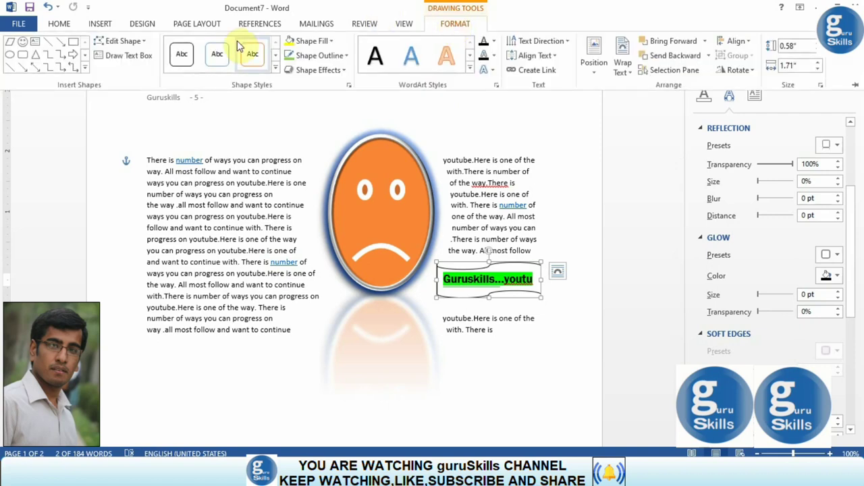
Fill the Guruskills banner with grey, give it a standard outline colour and apply a shape effect.
{"action": "left_click", "coordinate": [332, 43]}
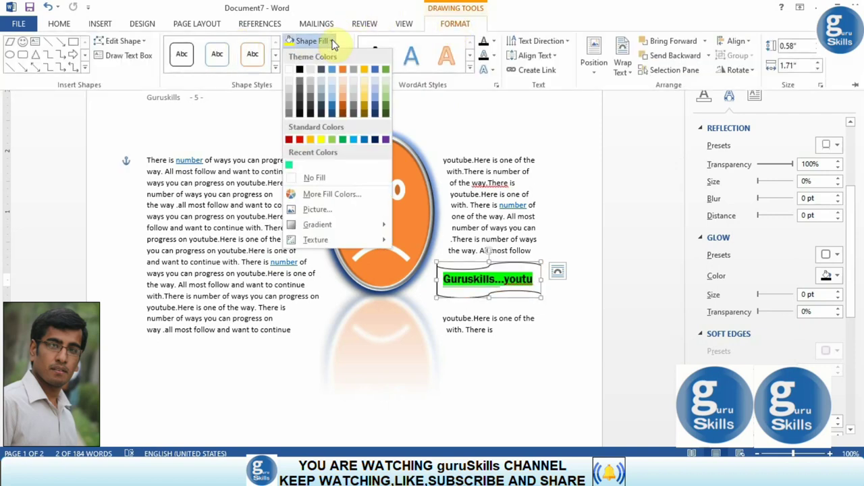
{"action": "left_click", "coordinate": [319, 98]}
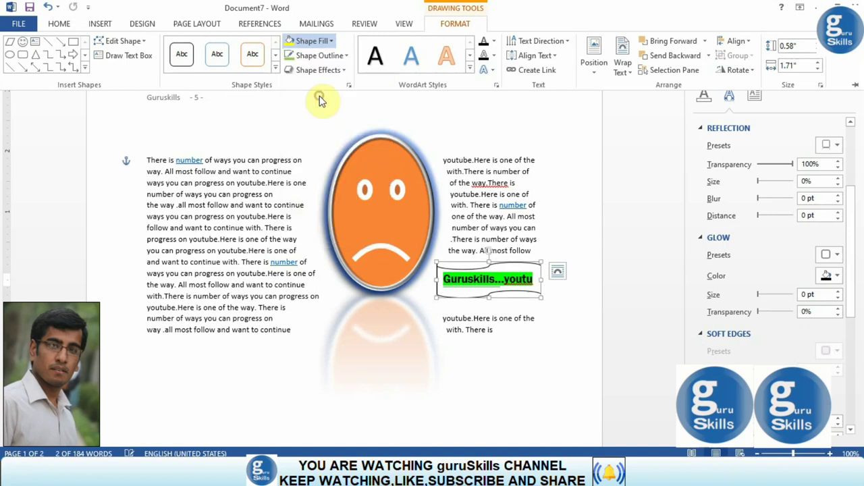
{"action": "left_click", "coordinate": [346, 56]}
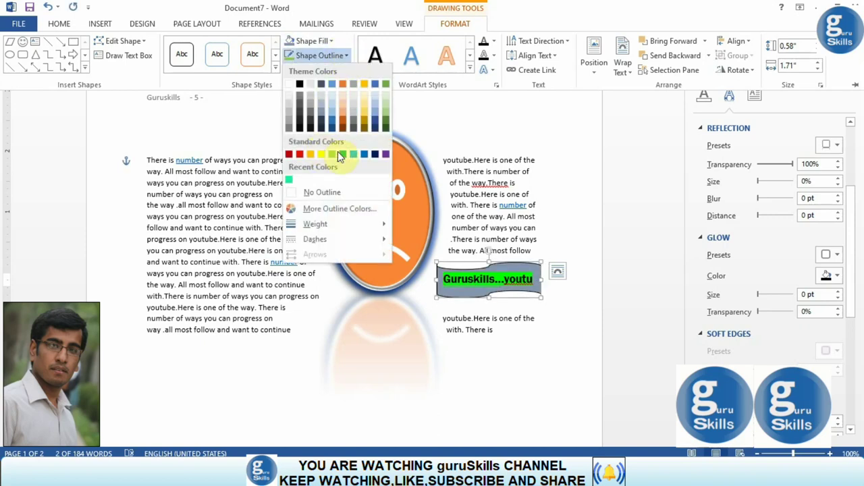
{"action": "left_click", "coordinate": [360, 154]}
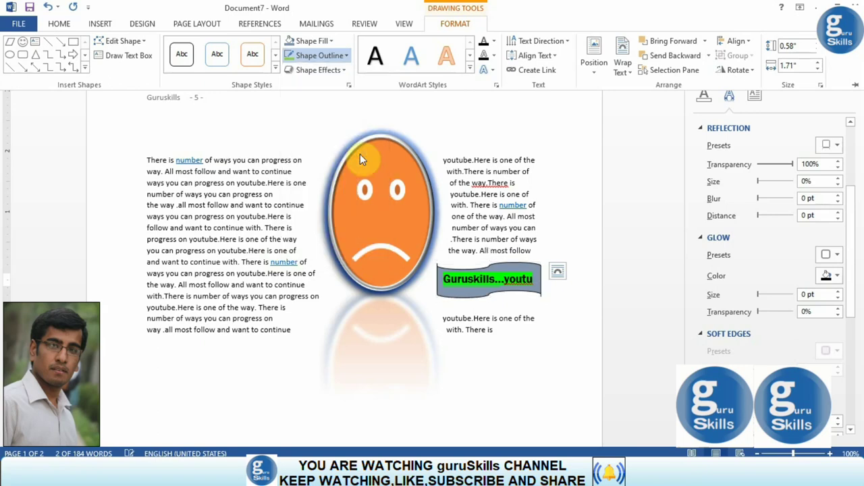
{"action": "left_click", "coordinate": [345, 69]}
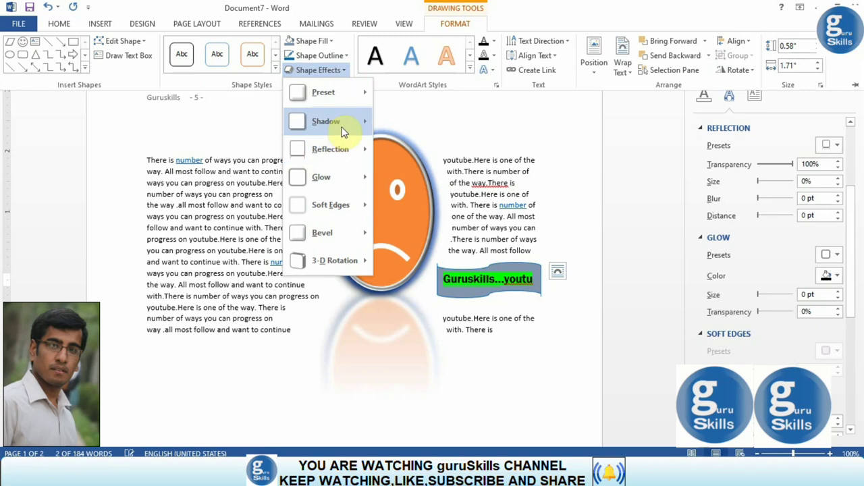
{"action": "left_click", "coordinate": [421, 175]}
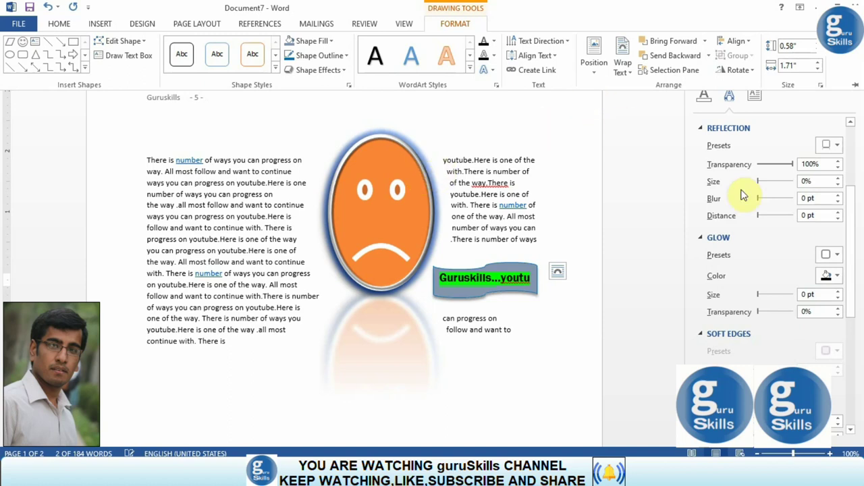
Set the banner's reflection size to 3%, blur to 10 pt and glow transparency to 10%.
{"action": "left_click", "coordinate": [776, 187]}
{"action": "left_click", "coordinate": [517, 274]}
{"action": "left_click", "coordinate": [777, 198]}
{"action": "left_click", "coordinate": [776, 198]}
{"action": "left_click", "coordinate": [776, 200]}
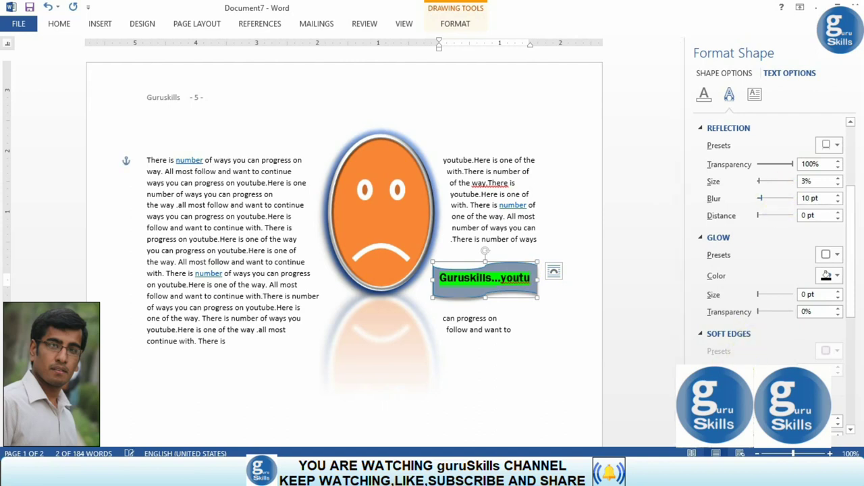
{"action": "left_click", "coordinate": [774, 313]}
{"action": "left_click", "coordinate": [774, 314]}
Apply a plain black WordArt text style to the Guruskills banner.
{"action": "left_click", "coordinate": [853, 382]}
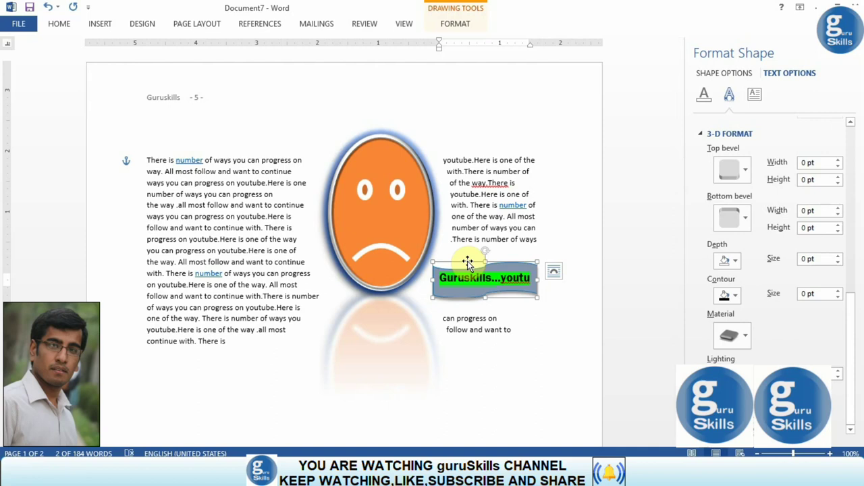
{"action": "left_click", "coordinate": [456, 27]}
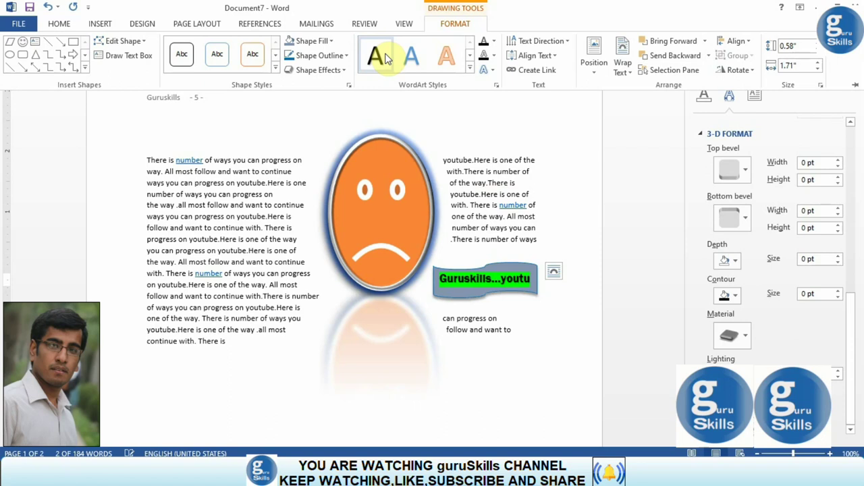
{"action": "left_click", "coordinate": [386, 58]}
{"action": "double_click", "coordinate": [223, 160]}
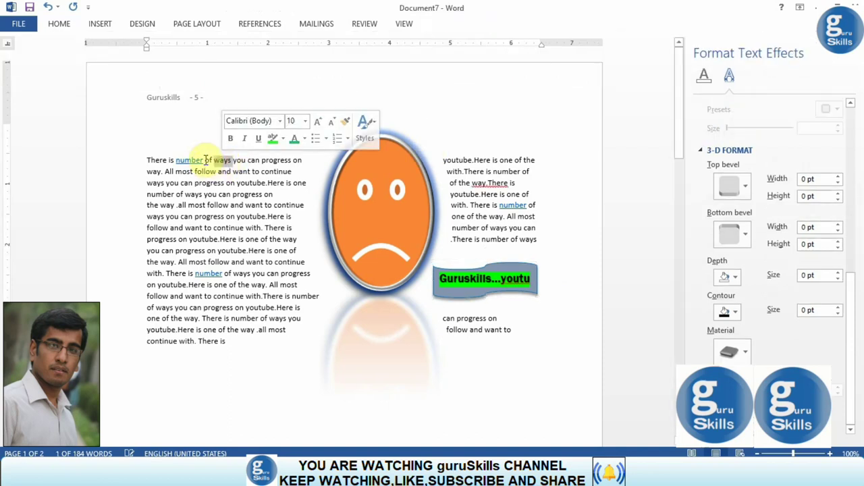
Select the 25-word passage starting at 'of' in the body paragraph.
{"action": "triple_click", "coordinate": [206, 162]}
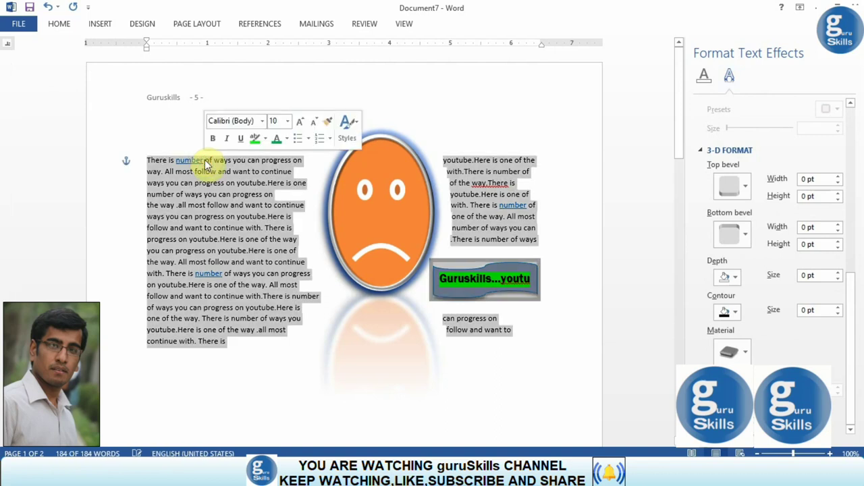
{"action": "double_click", "coordinate": [208, 161]}
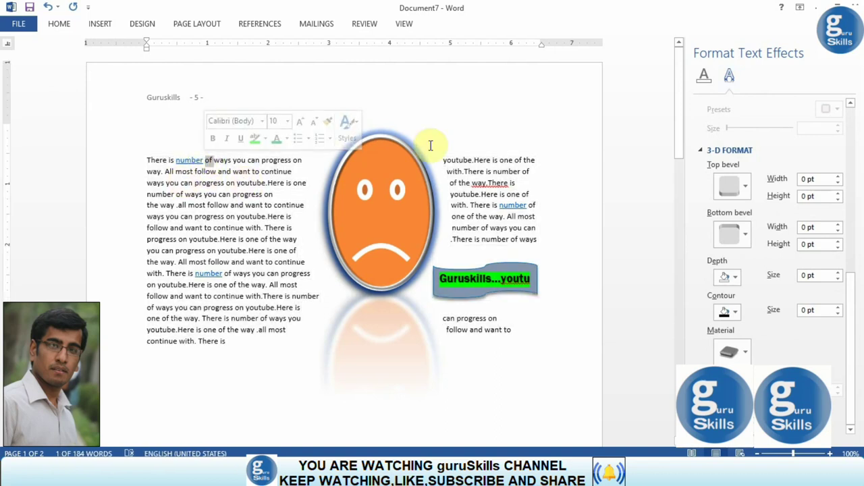
{"action": "double_click", "coordinate": [166, 319]}
{"action": "key", "text": "shift+Down"}
{"action": "key", "text": "shift+Down"}
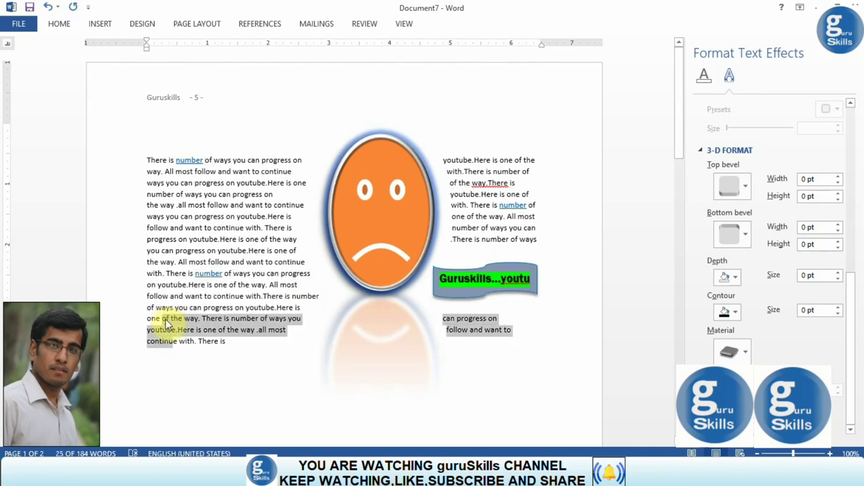
{"action": "left_click", "coordinate": [524, 337]}
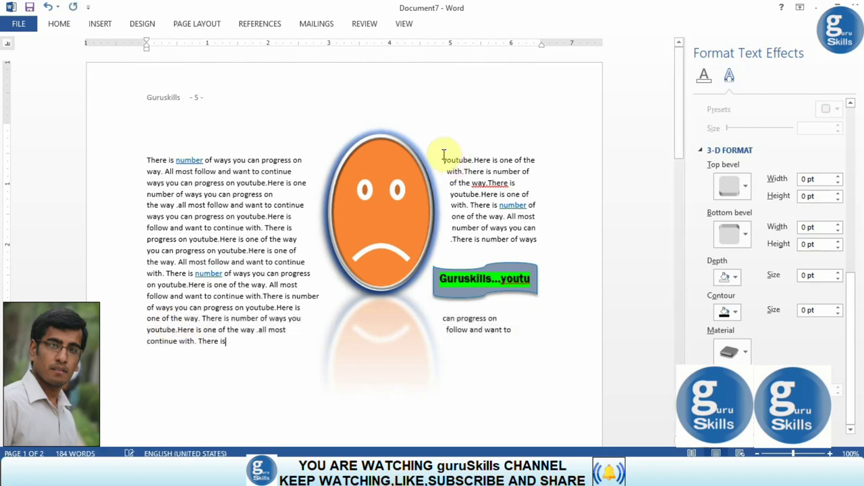
Paste the passage at the top of the page, add two blank paragraphs, and select it.
{"action": "left_click", "coordinate": [236, 113]}
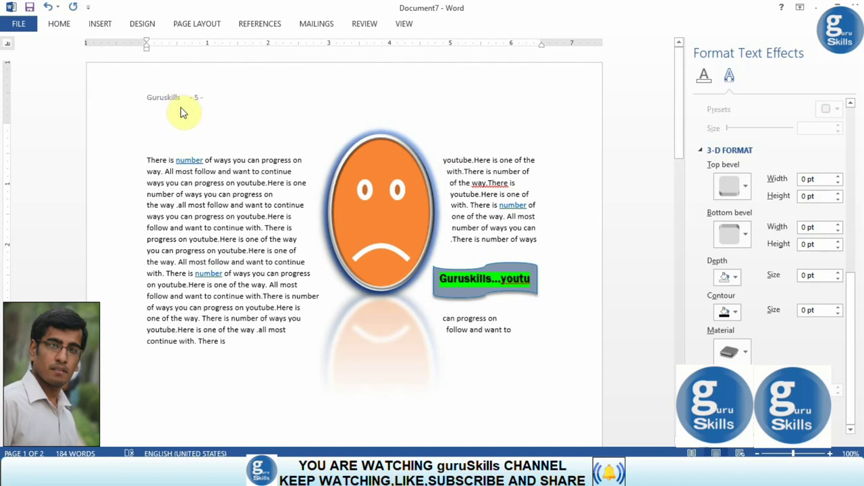
{"action": "type", "text": "of the way. There is number of ways you can progress on youtube.Here is one of the way .all most follow and want to continu"}
{"action": "key", "text": "Return"}
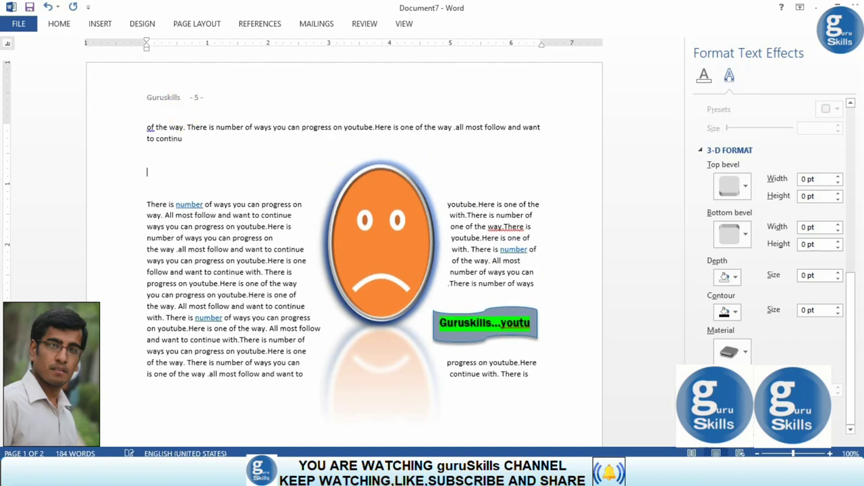
{"action": "key", "text": "Return"}
{"action": "key", "text": "Return"}
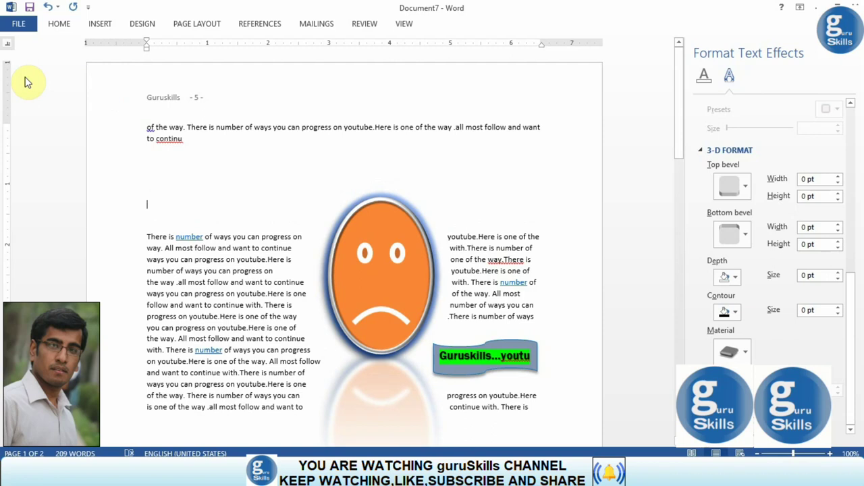
{"action": "triple_click", "coordinate": [174, 134]}
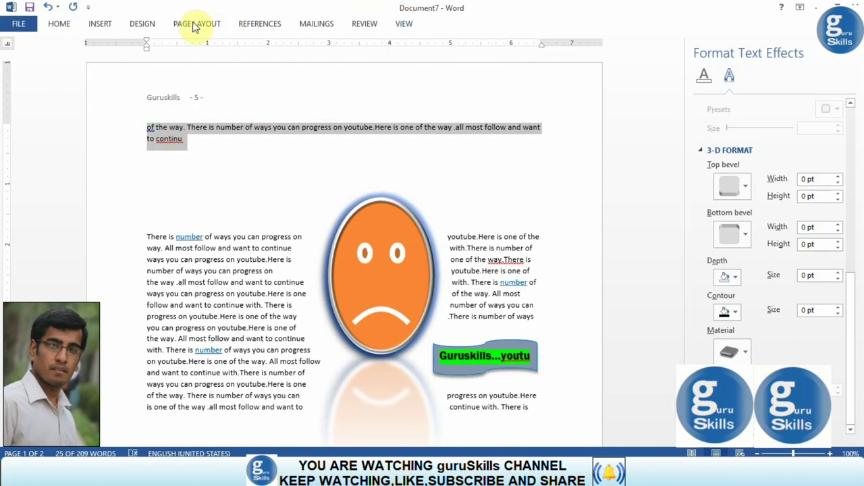
{"action": "left_click", "coordinate": [100, 26]}
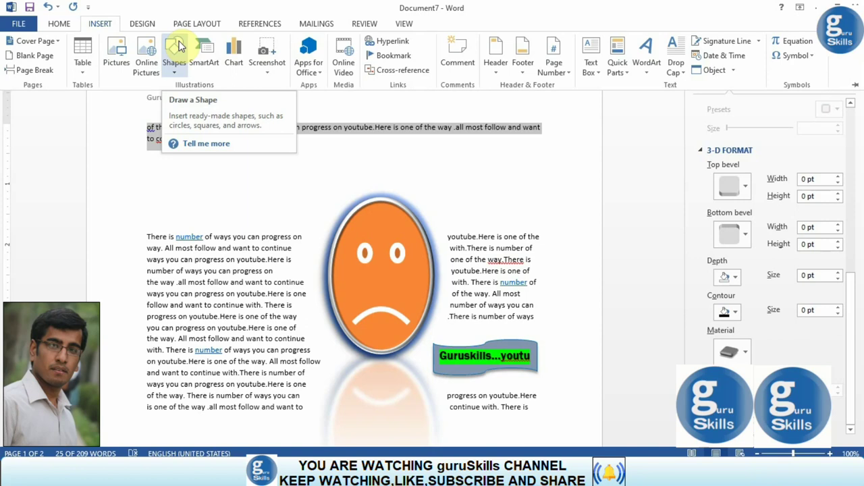
Convert the selected top paragraph to WordArt using the blue outlined gallery style.
{"action": "left_click", "coordinate": [647, 60]}
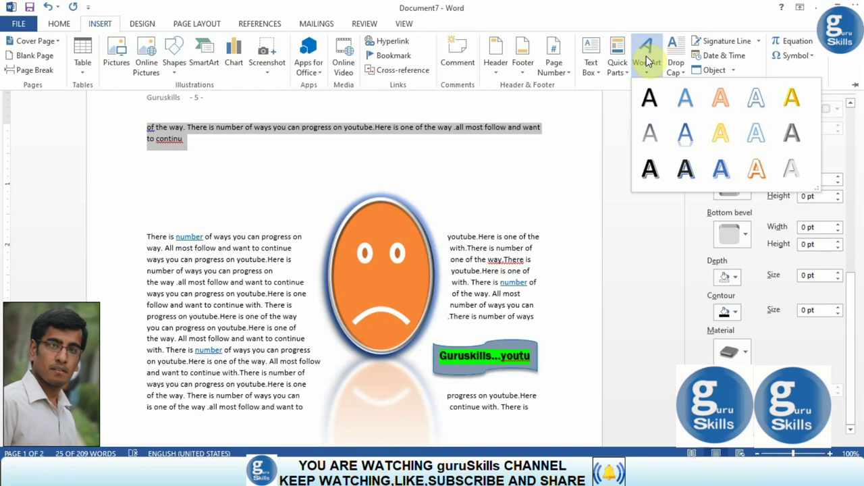
{"action": "left_click", "coordinate": [721, 170]}
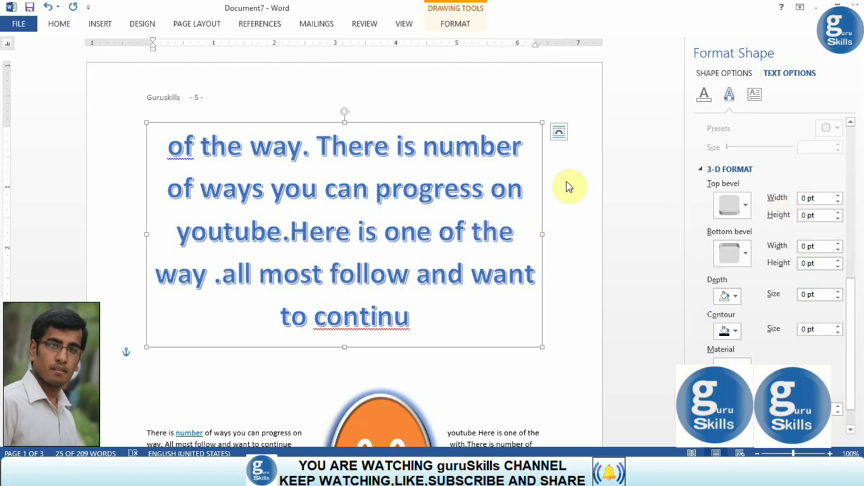
Give the top WordArt box a solid blue Shape Fill and a standard green Shape Outline.
{"action": "left_click", "coordinate": [454, 24]}
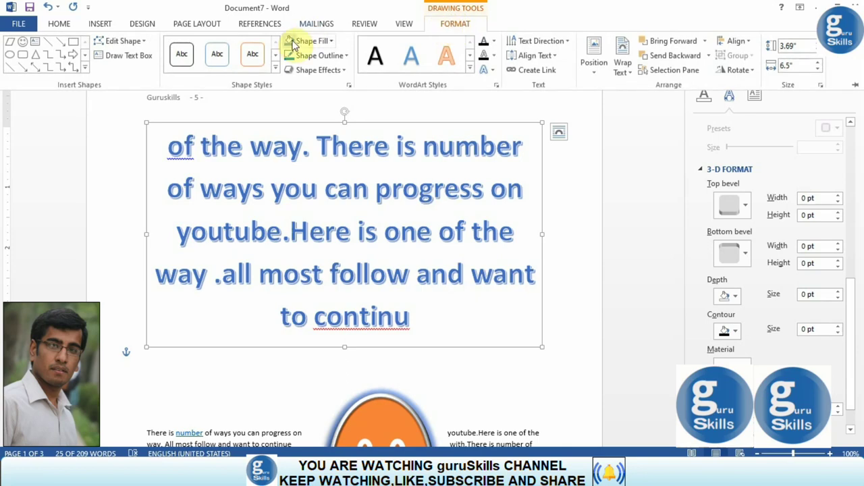
{"action": "left_click", "coordinate": [331, 43]}
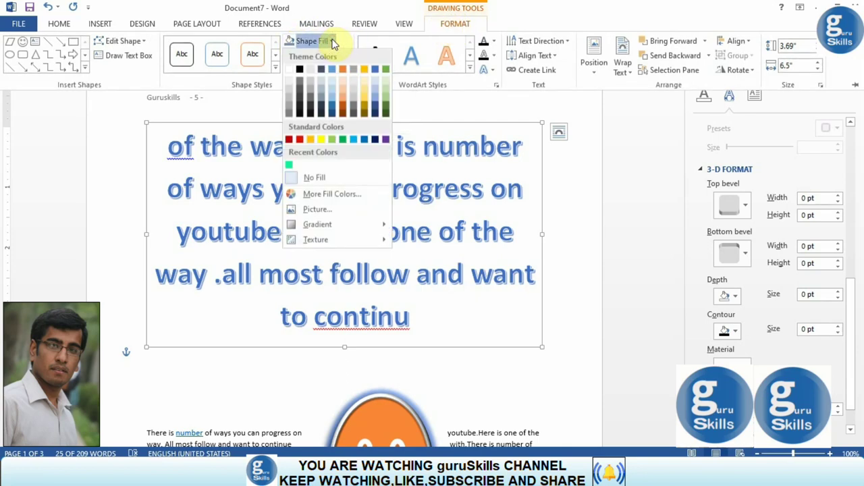
{"action": "left_click", "coordinate": [334, 112]}
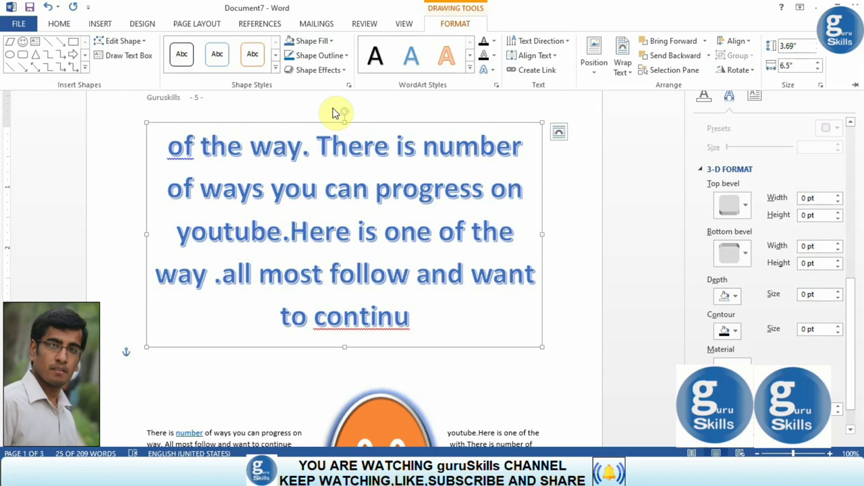
{"action": "left_click", "coordinate": [348, 57]}
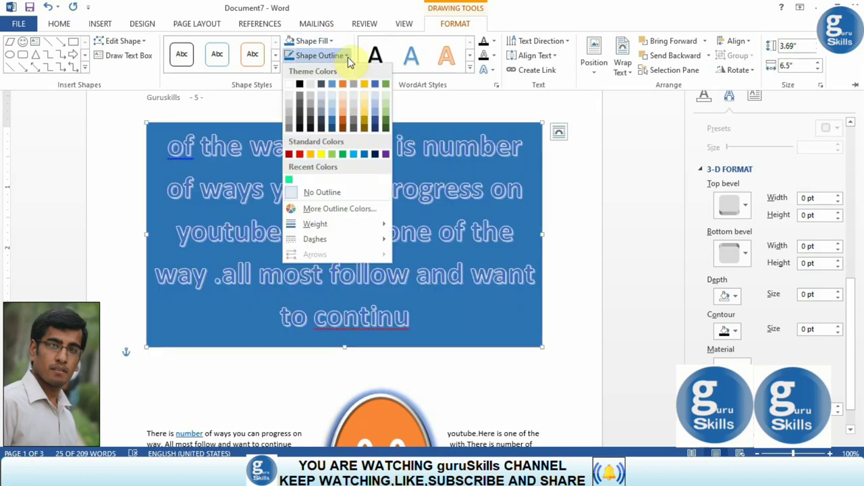
{"action": "left_click", "coordinate": [332, 155]}
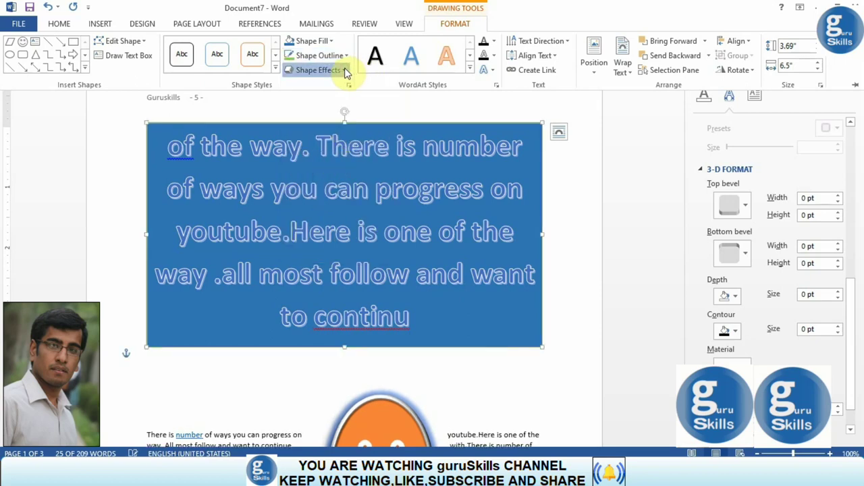
Apply the second 3-D Preset shape effect to the blue WordArt box.
{"action": "left_click", "coordinate": [344, 70]}
{"action": "mouse_move", "coordinate": [329, 149]}
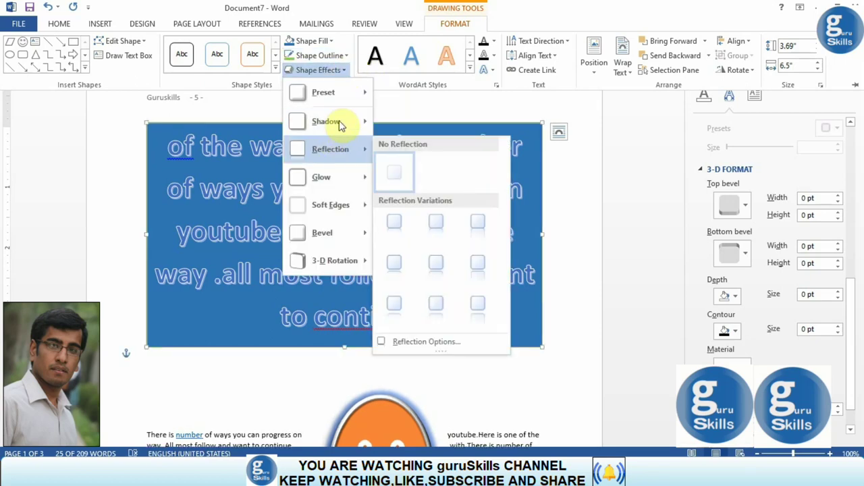
{"action": "mouse_move", "coordinate": [328, 91]}
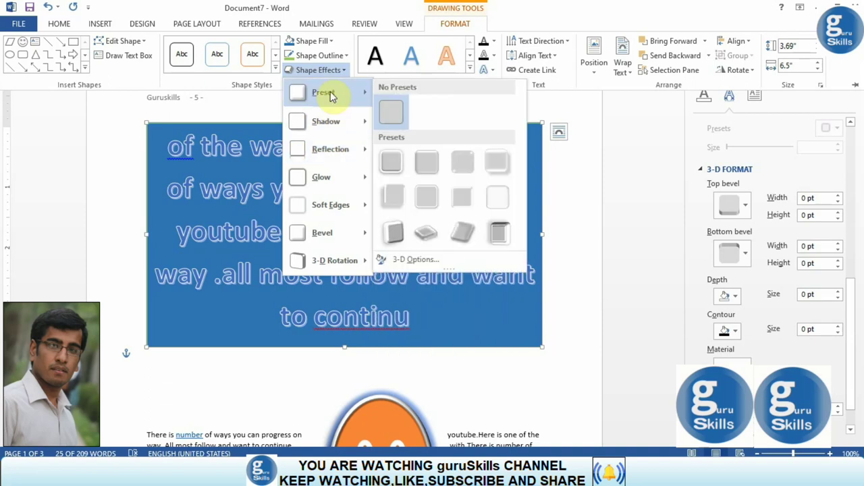
{"action": "left_click", "coordinate": [429, 171]}
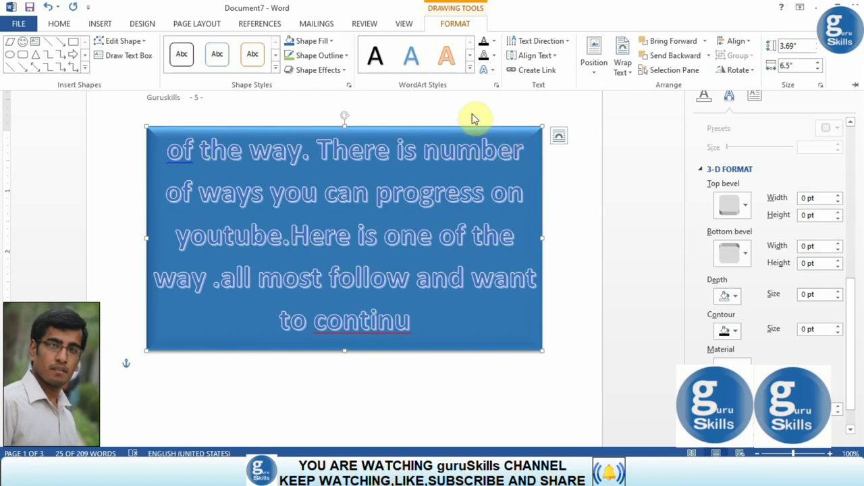
Collapse the ribbon and place the cursor in the text inside the blue WordArt box.
{"action": "key", "text": "ctrl+F1"}
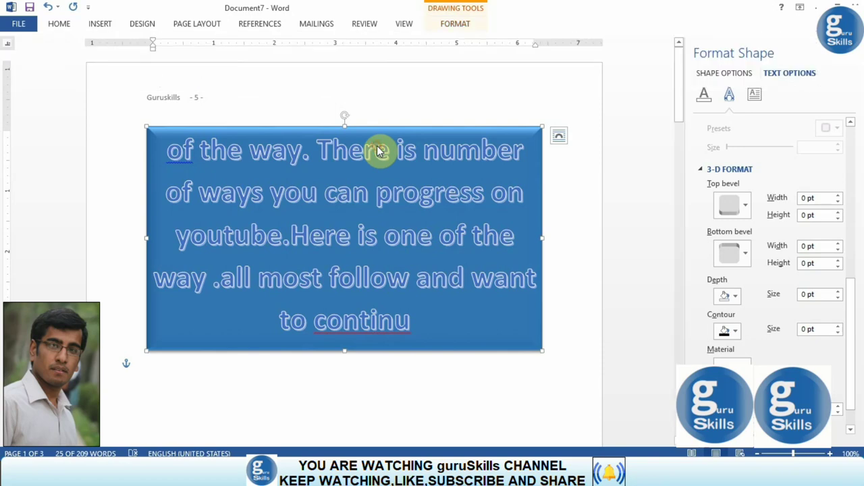
{"action": "left_click", "coordinate": [350, 156]}
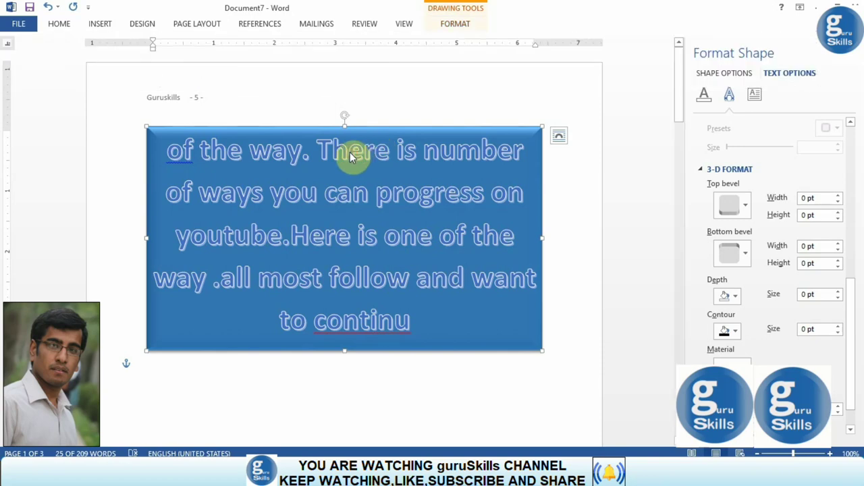
{"action": "double_click", "coordinate": [350, 156]}
{"action": "left_click", "coordinate": [278, 157]}
{"action": "left_click", "coordinate": [326, 151]}
{"action": "double_click", "coordinate": [323, 152]}
{"action": "left_click", "coordinate": [322, 152]}
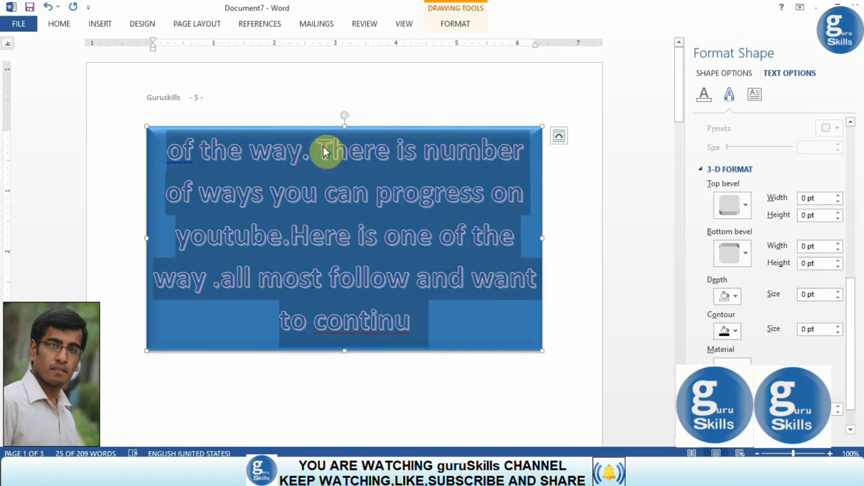
{"action": "left_click", "coordinate": [179, 151]}
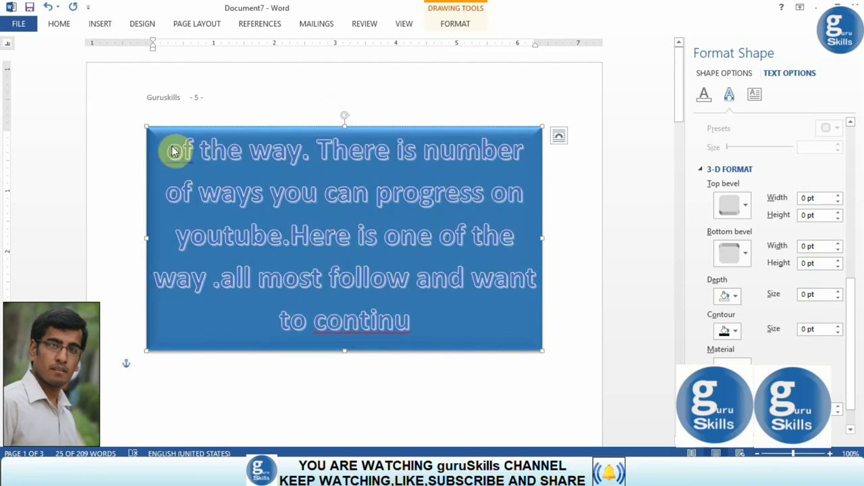
{"action": "left_click", "coordinate": [372, 328]}
{"action": "left_click", "coordinate": [412, 319]}
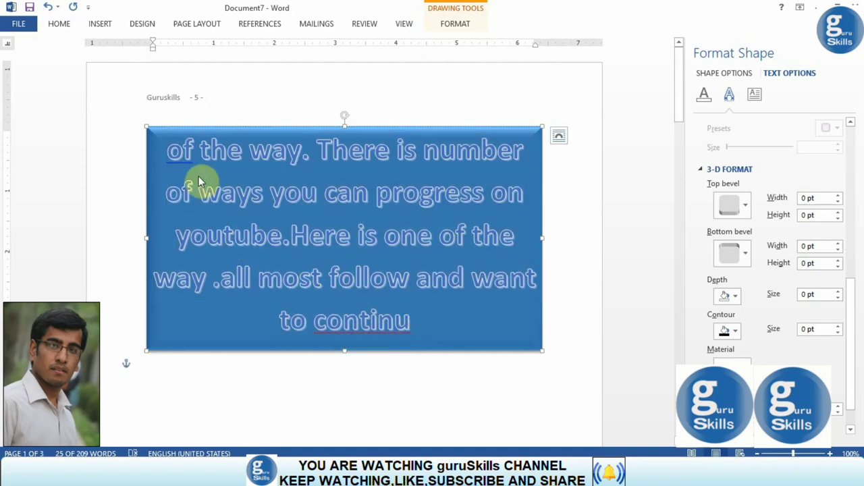
Select all the box's text, drag it out of the box and paste it onto the page.
{"action": "triple_click", "coordinate": [168, 148]}
{"action": "left_click", "coordinate": [168, 149]}
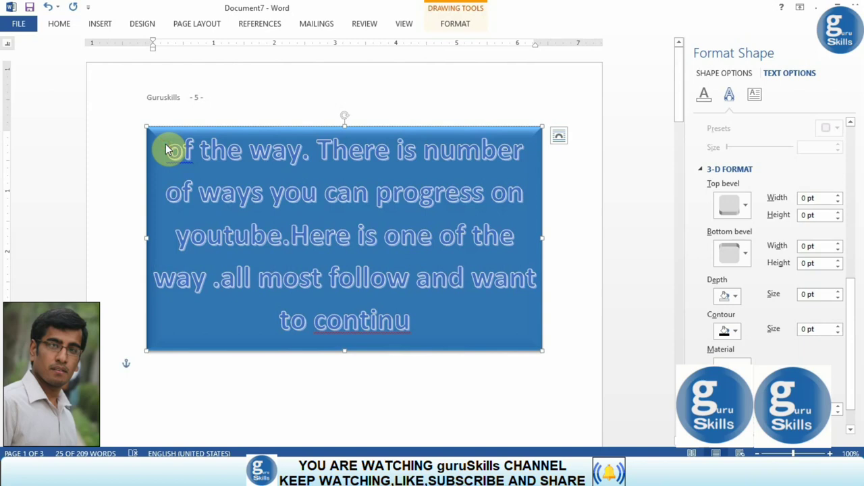
{"action": "key", "text": "ctrl+shift+Right"}
{"action": "triple_click", "coordinate": [364, 289]}
{"action": "key", "text": "ctrl+c"}
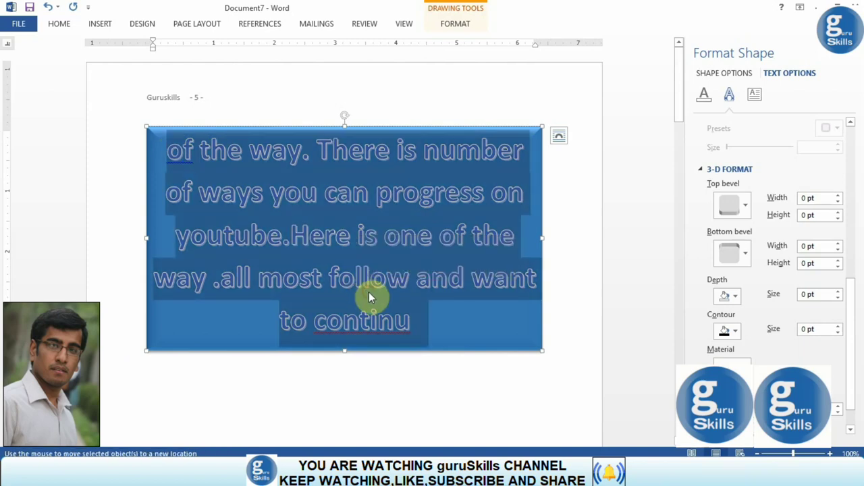
{"action": "left_click_drag", "start_coordinate": [369, 297], "coordinate": [477, 106]}
{"action": "key", "text": "ctrl+v"}
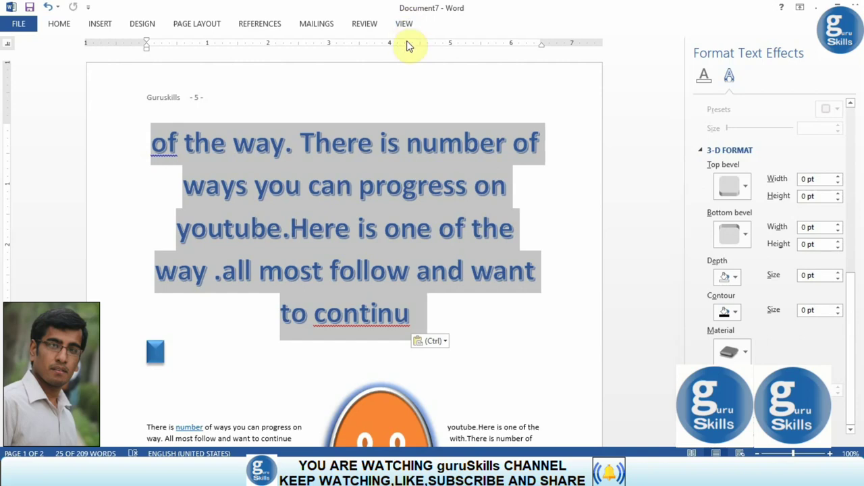
{"action": "double_click", "coordinate": [324, 129]}
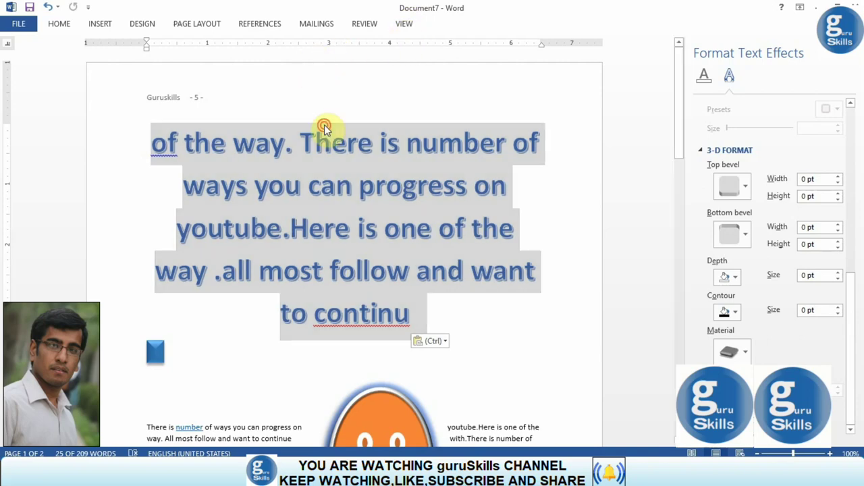
{"action": "left_click", "coordinate": [325, 128]}
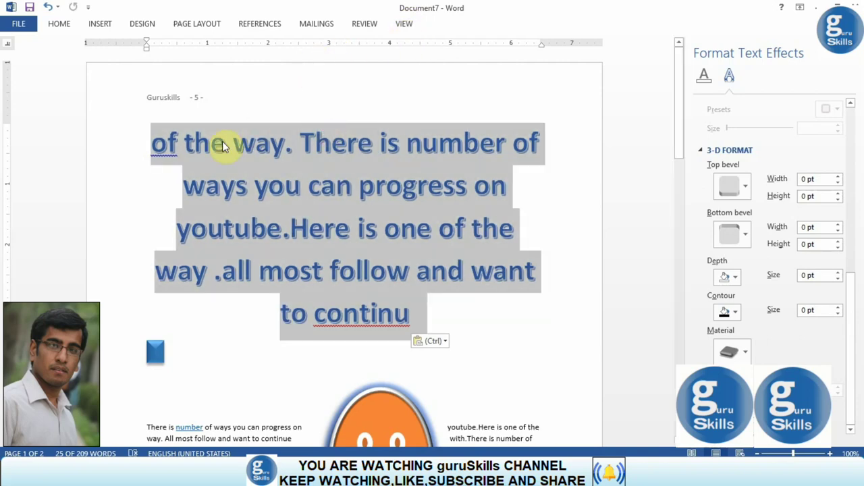
{"action": "double_click", "coordinate": [222, 142]}
{"action": "left_click", "coordinate": [157, 349]}
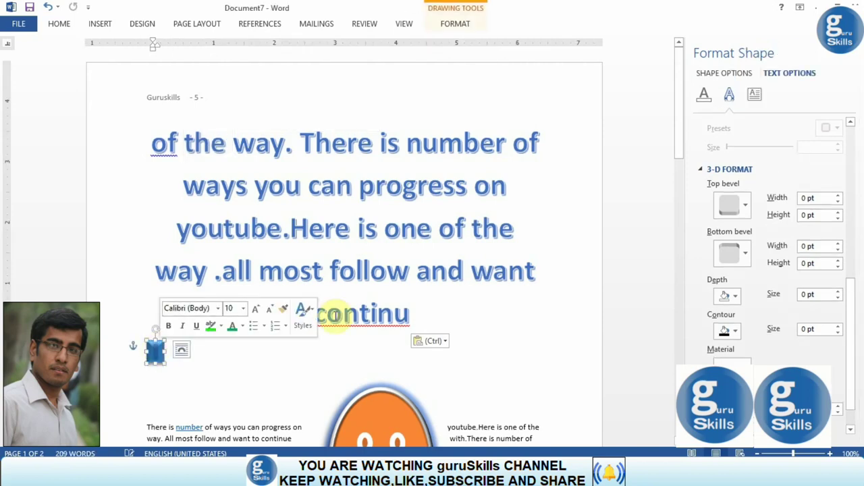
{"action": "left_click", "coordinate": [456, 25]}
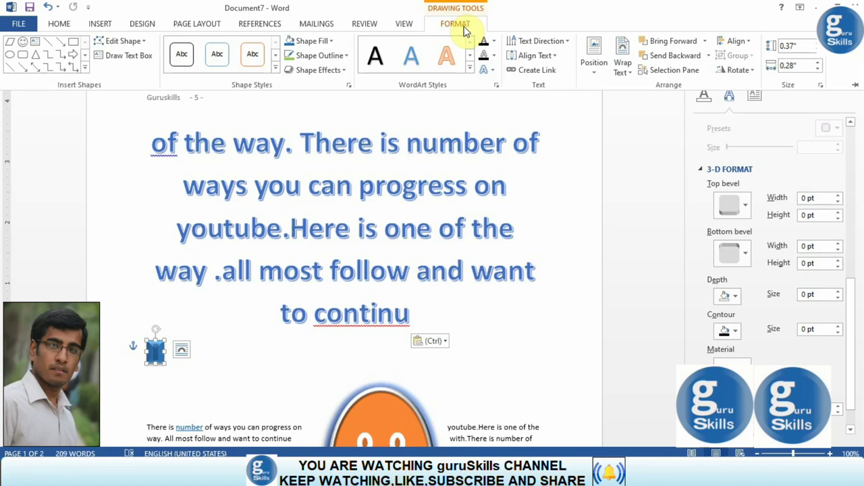
{"action": "left_click", "coordinate": [446, 59]}
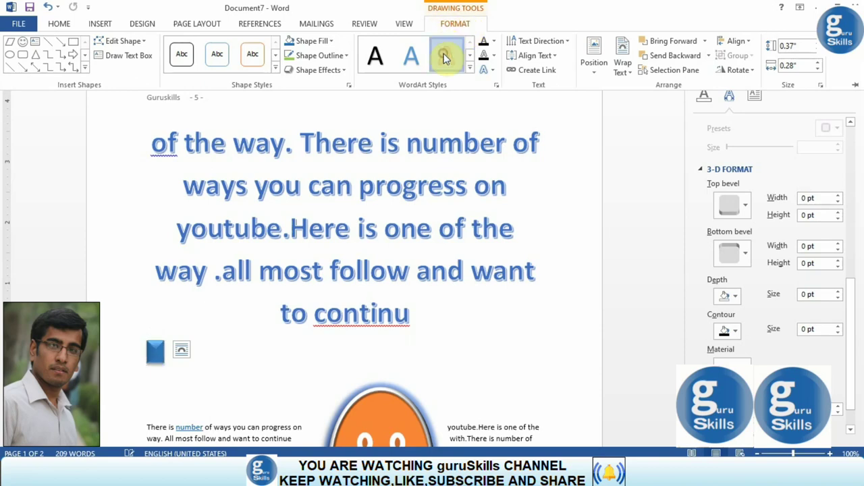
{"action": "left_click", "coordinate": [269, 164]}
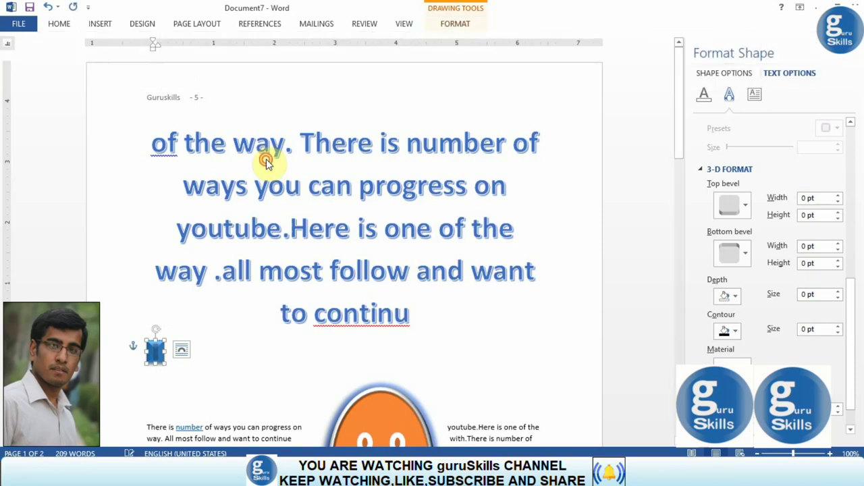
{"action": "double_click", "coordinate": [259, 149]}
{"action": "key", "text": "ctrl+a"}
{"action": "triple_click", "coordinate": [241, 146]}
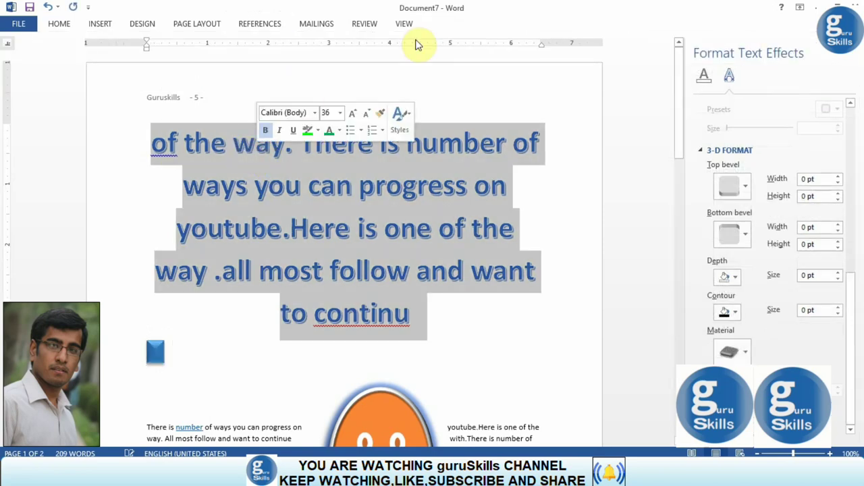
Restore the ribbon and convert the top paragraph into a light blue WordArt style.
{"action": "left_click", "coordinate": [404, 24]}
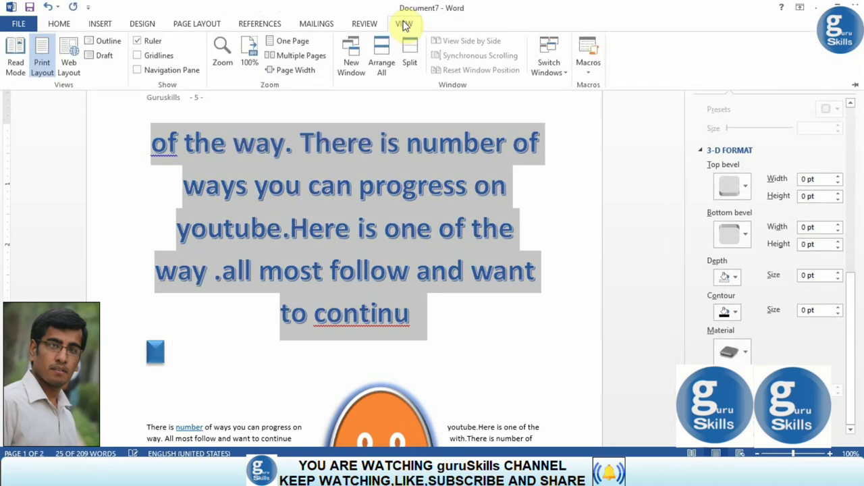
{"action": "left_click", "coordinate": [99, 24]}
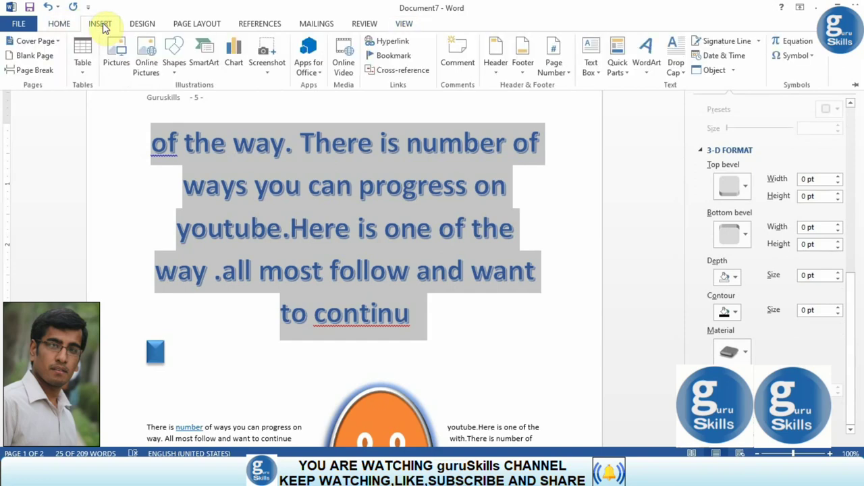
{"action": "left_click", "coordinate": [646, 63]}
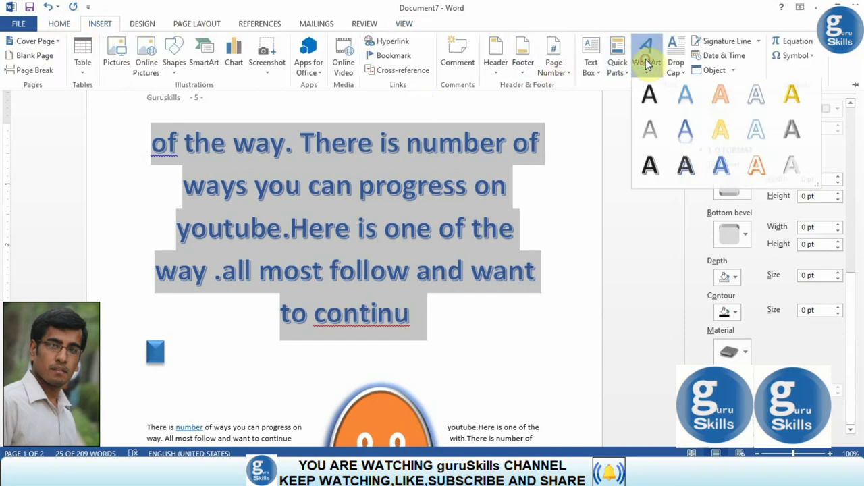
{"action": "left_click", "coordinate": [689, 137]}
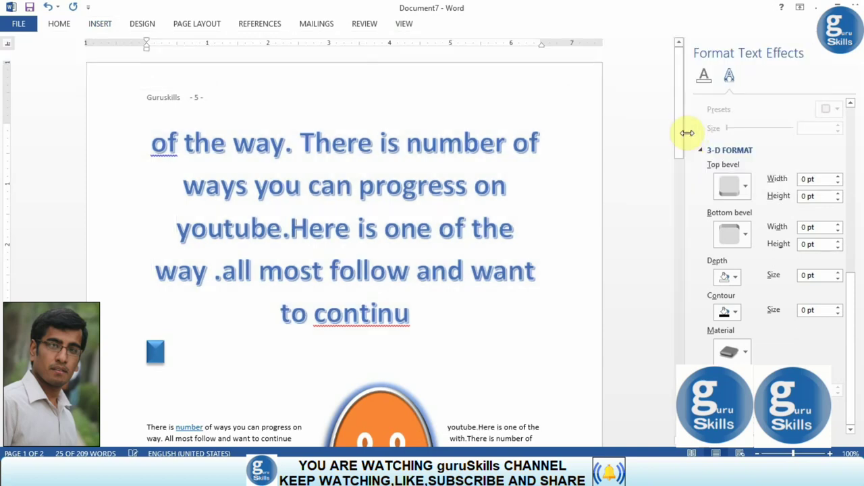
{"action": "left_click", "coordinate": [421, 158]}
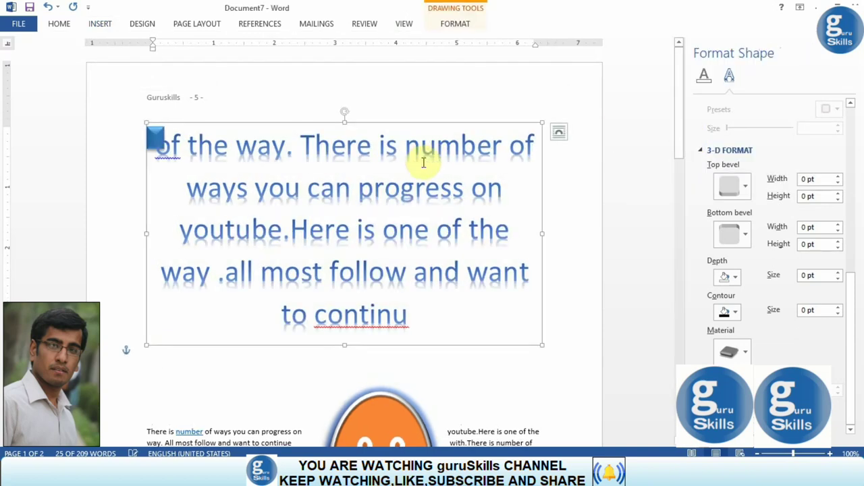
Style the top WordArt passage with Fill - Blue, Accent 1, Shadow from WordArt Styles.
{"action": "left_click", "coordinate": [459, 27]}
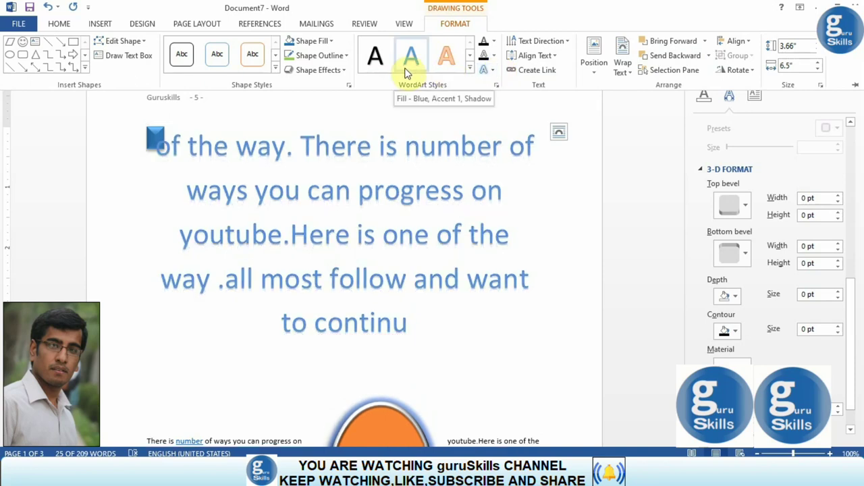
{"action": "left_click", "coordinate": [407, 73]}
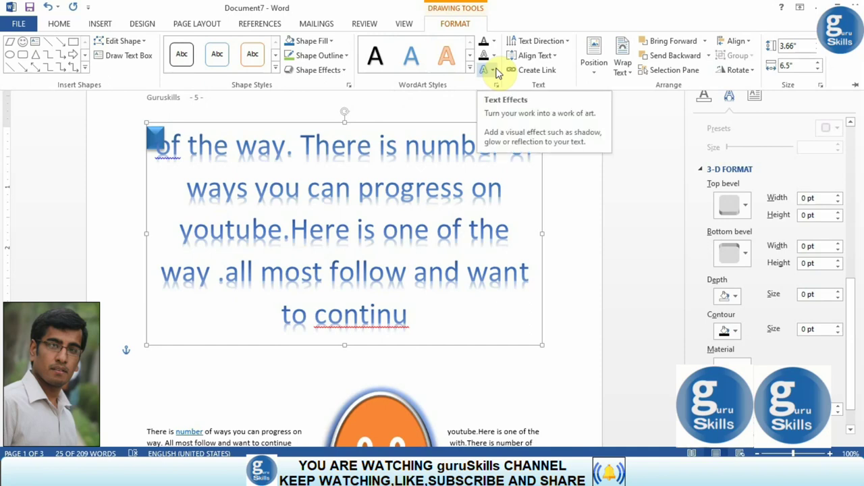
Add a full, pronounced reflection beneath each line of the WordArt text.
{"action": "left_click", "coordinate": [486, 70]}
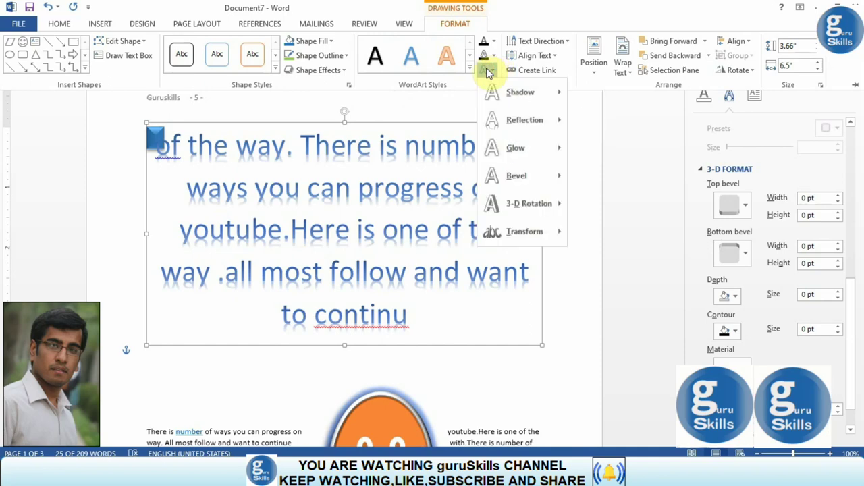
{"action": "mouse_move", "coordinate": [558, 121]}
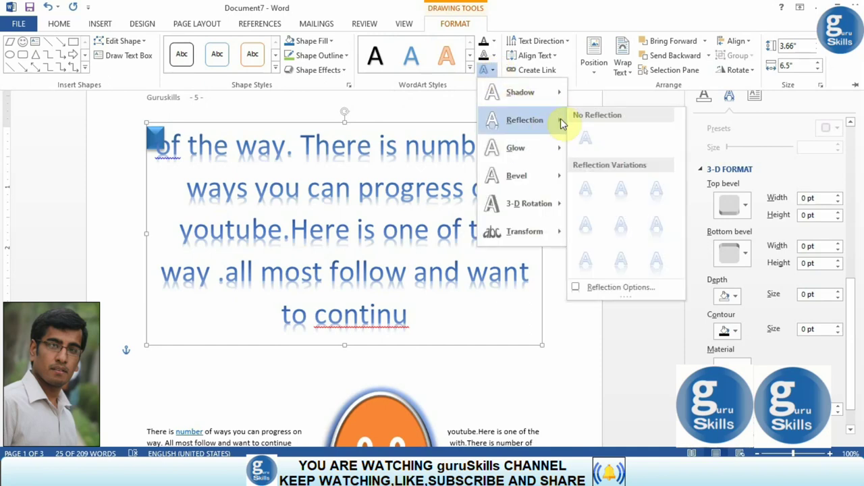
{"action": "left_click", "coordinate": [620, 188]}
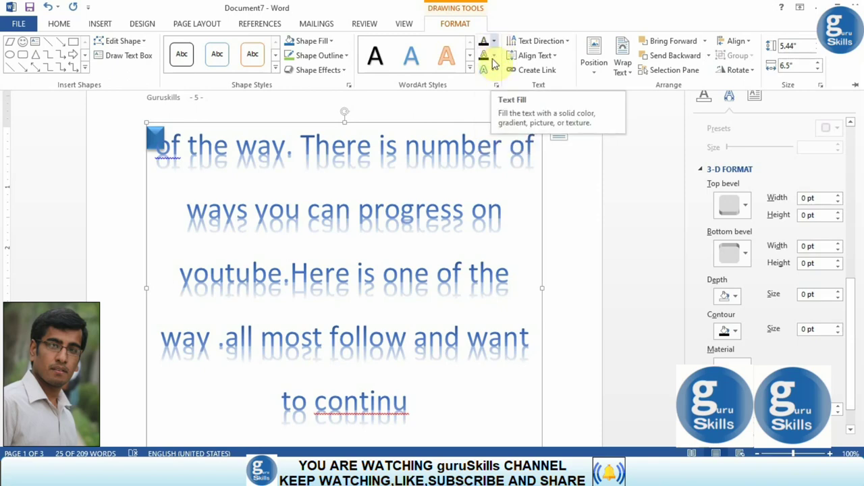
Tilt the WordArt text with a Parallel 3-D Rotation preset.
{"action": "left_click", "coordinate": [494, 73]}
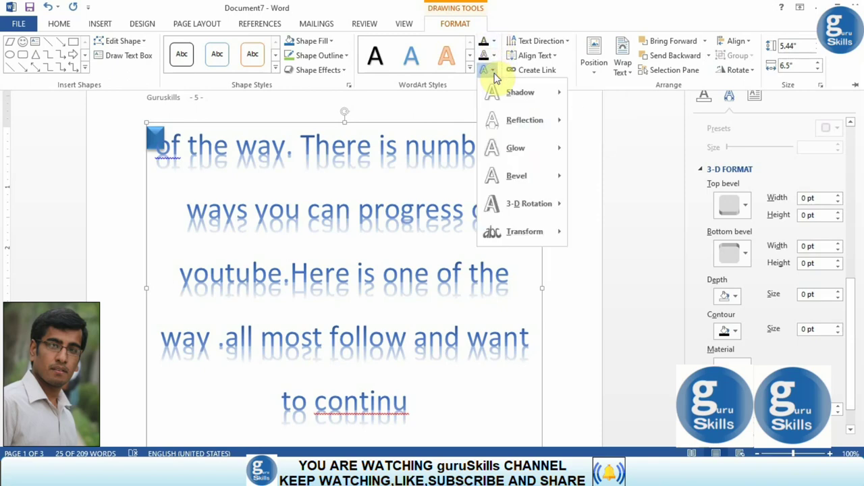
{"action": "mouse_move", "coordinate": [537, 201]}
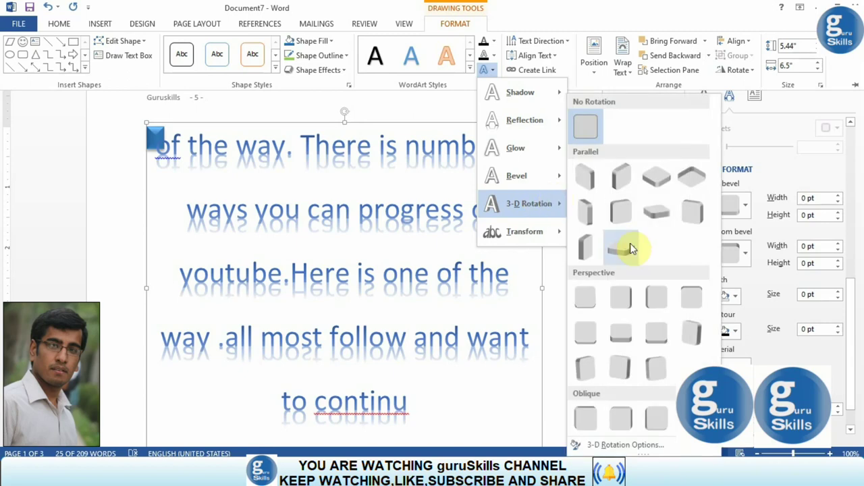
{"action": "left_click", "coordinate": [623, 216]}
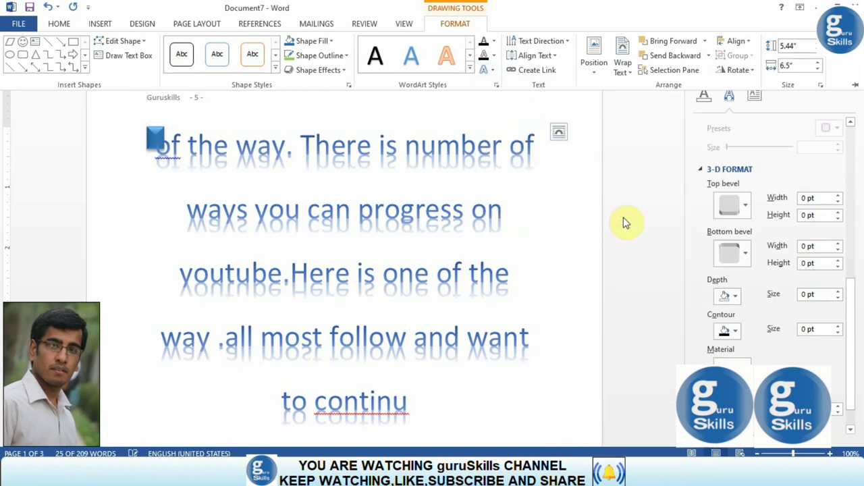